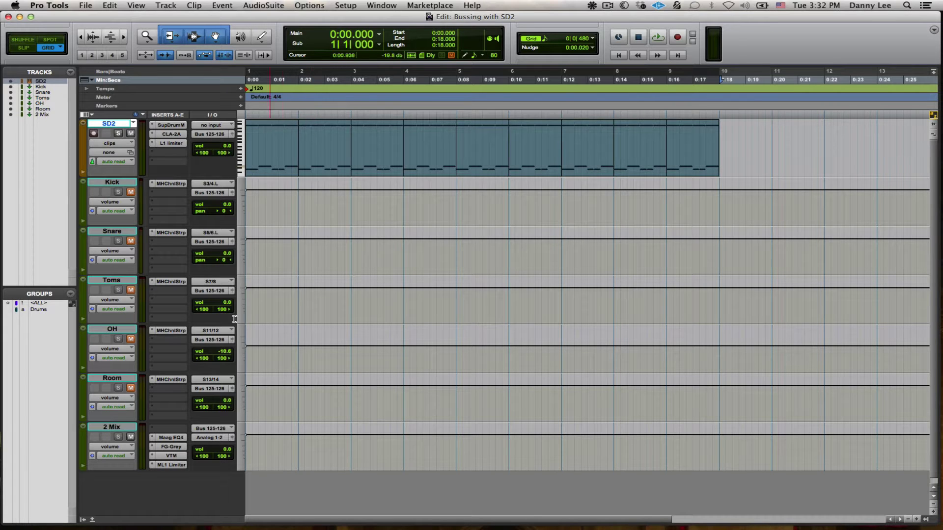
Select the 2 Mix track, then select all nine SD2 MIDI clips and the SD2 track.
click(117, 428)
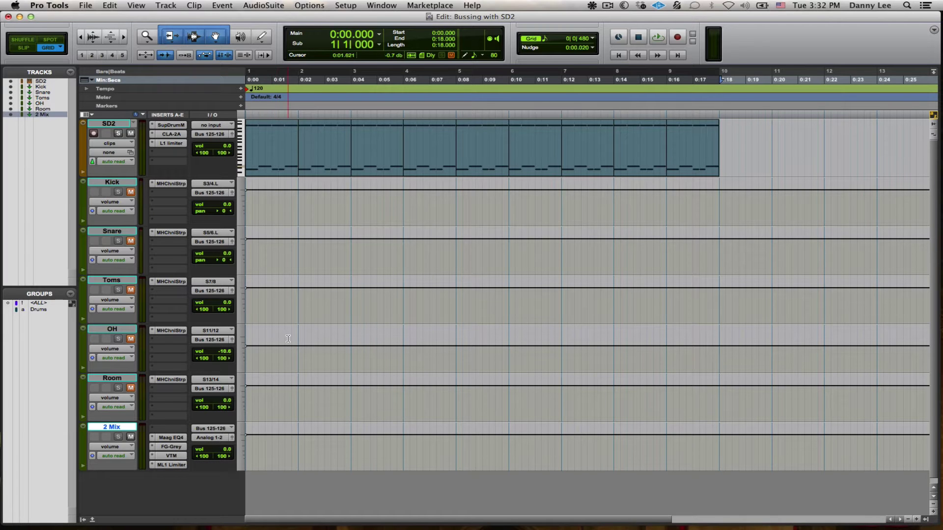
click(322, 139)
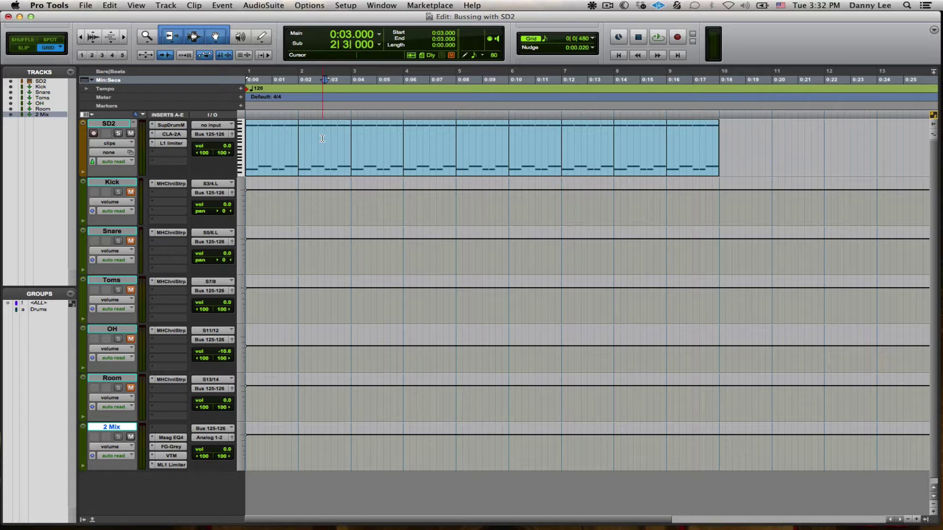
click(284, 162)
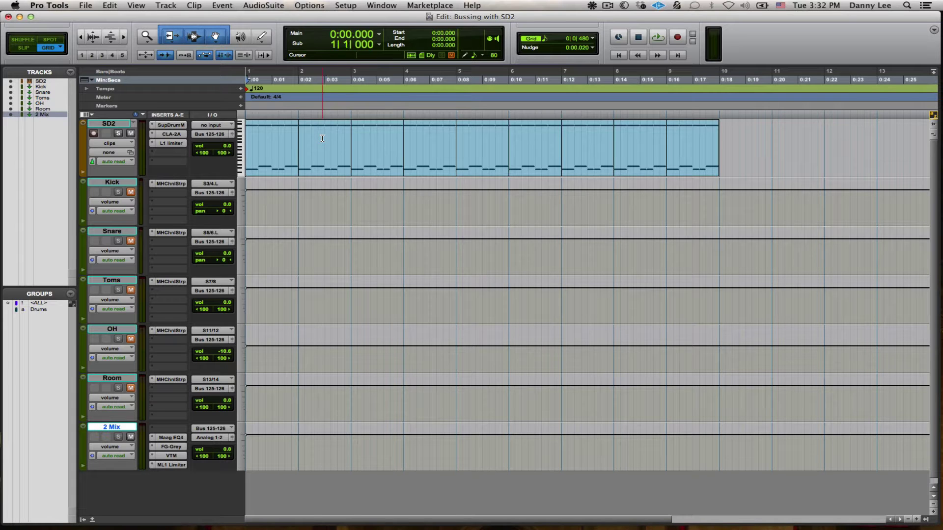
shift+click(678, 164)
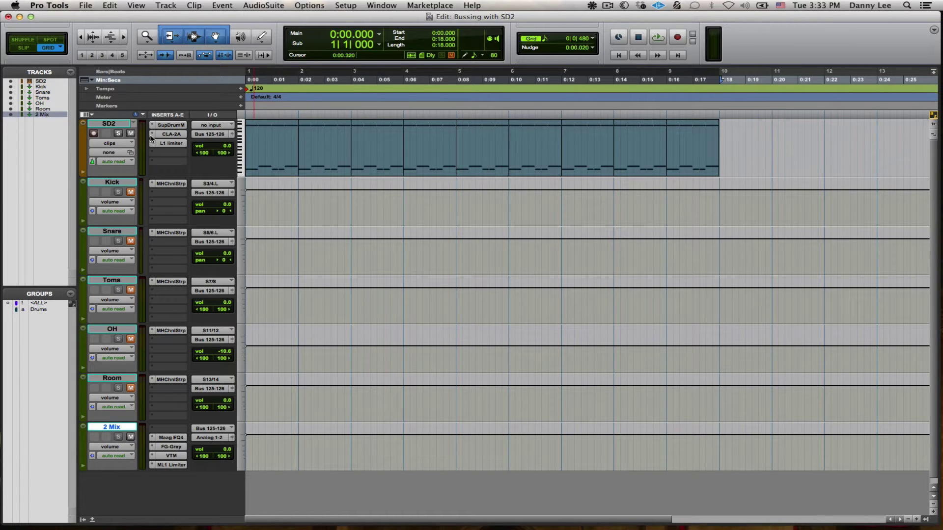
click(119, 126)
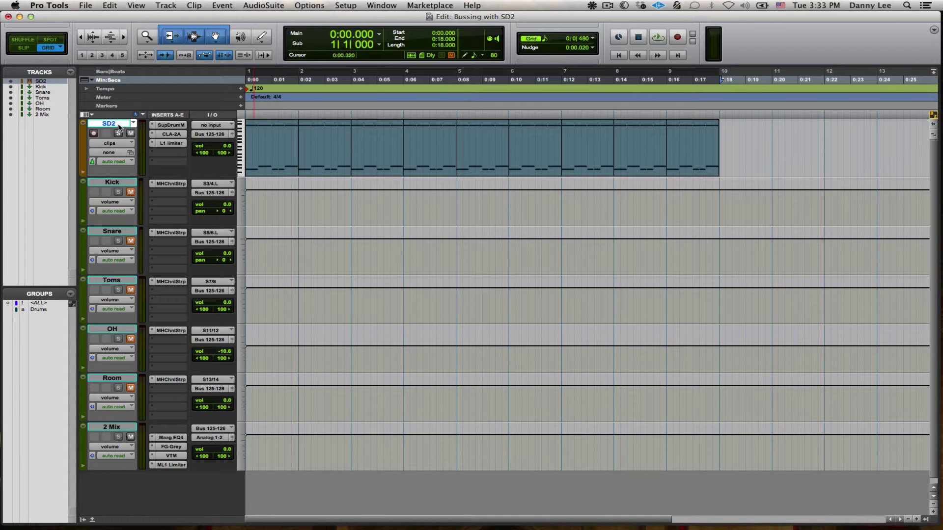
Open Superior Drummer on SD2, audition the toms and floor tom, and show its mixer view.
click(166, 126)
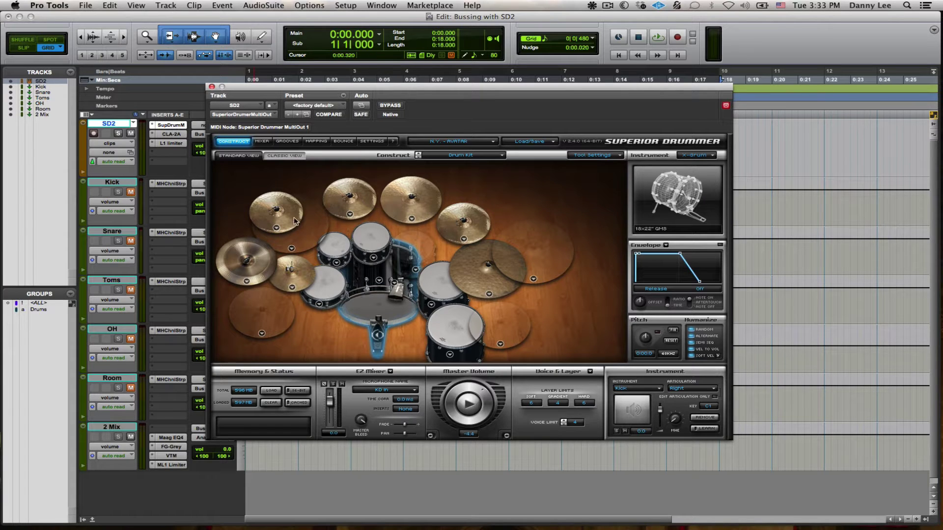
click(337, 246)
click(371, 237)
click(435, 281)
click(448, 321)
click(261, 142)
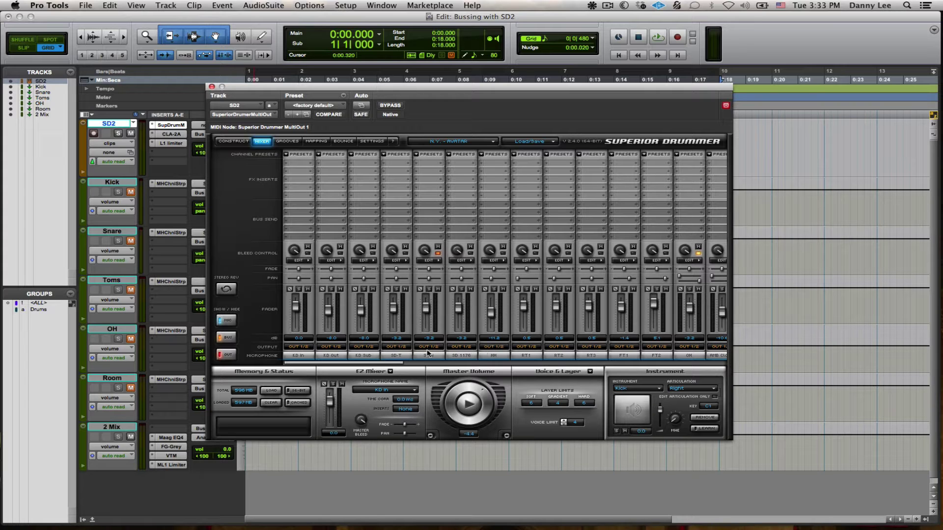
Close the Superior Drummer window and check SD2's output choices without changing them.
click(168, 173)
click(212, 86)
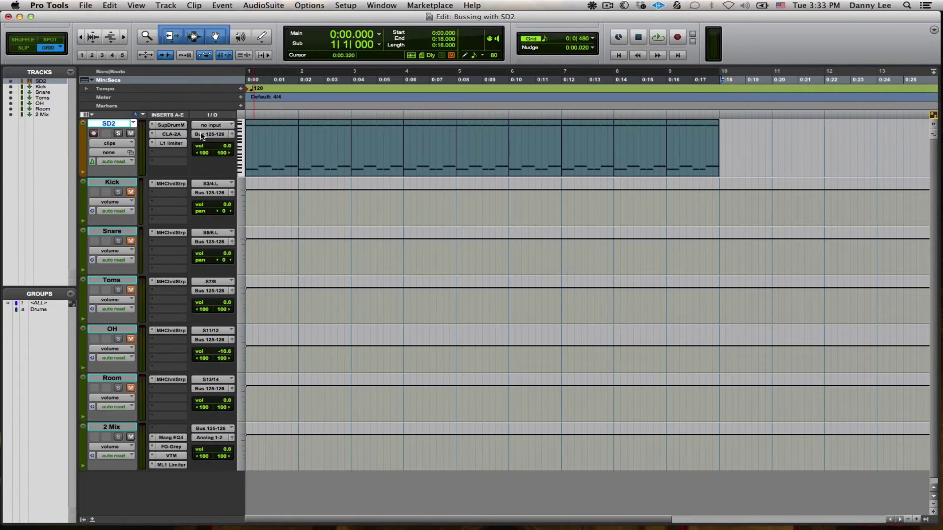
click(210, 135)
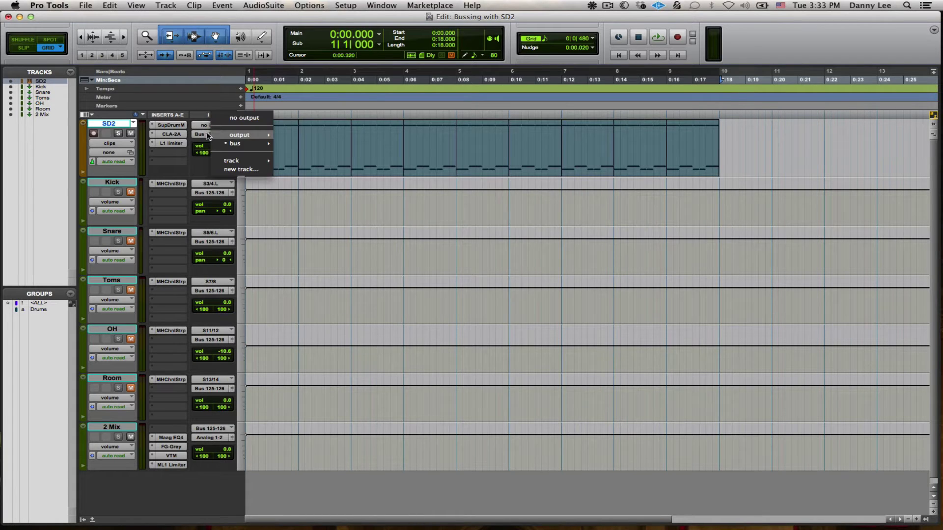
mouse_move(216, 142)
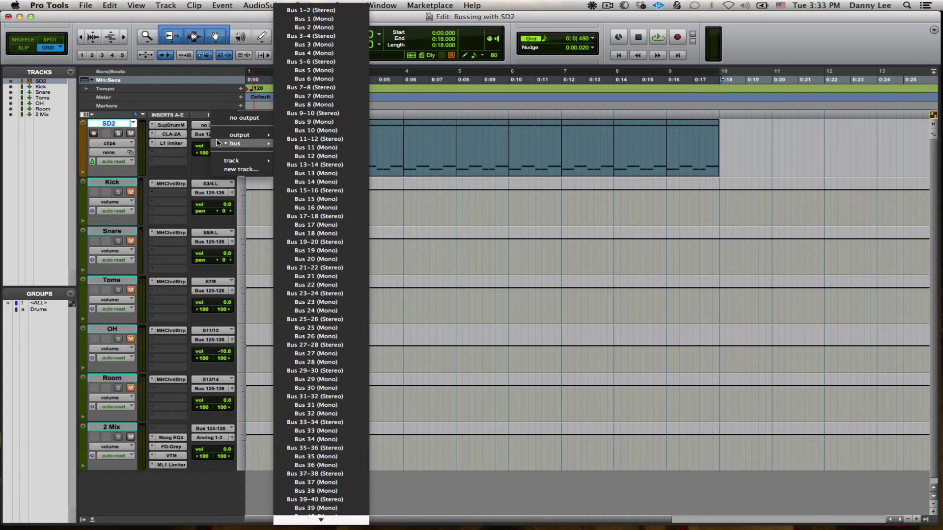
click(205, 170)
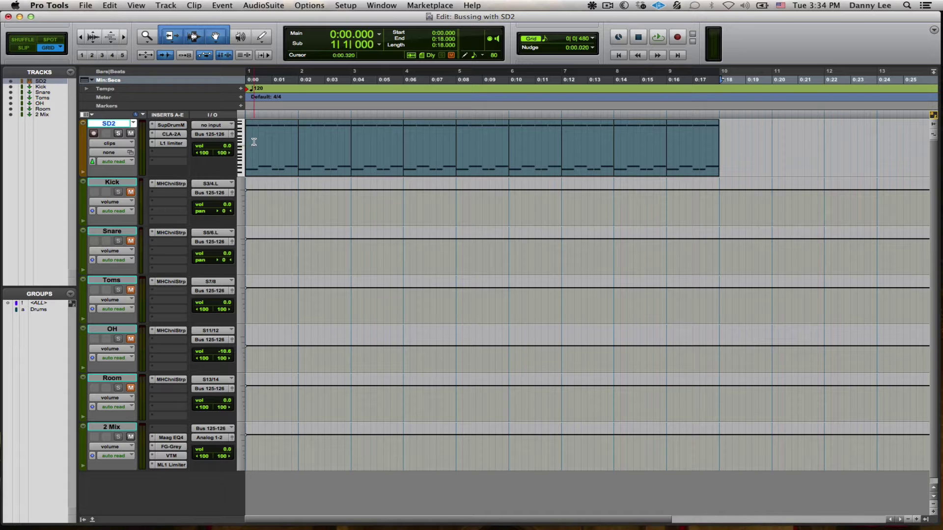
Open and close SD2's L1 limiter, then start playback of the drum part.
click(179, 144)
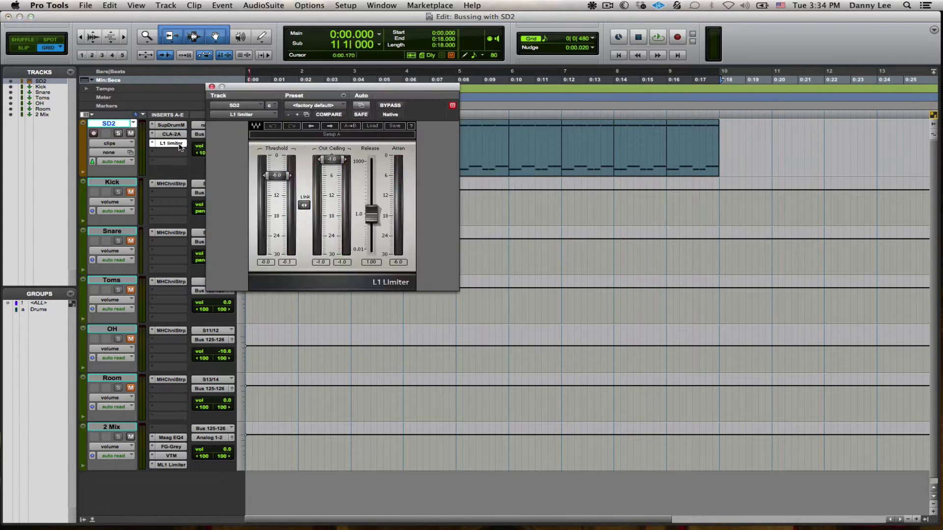
click(180, 144)
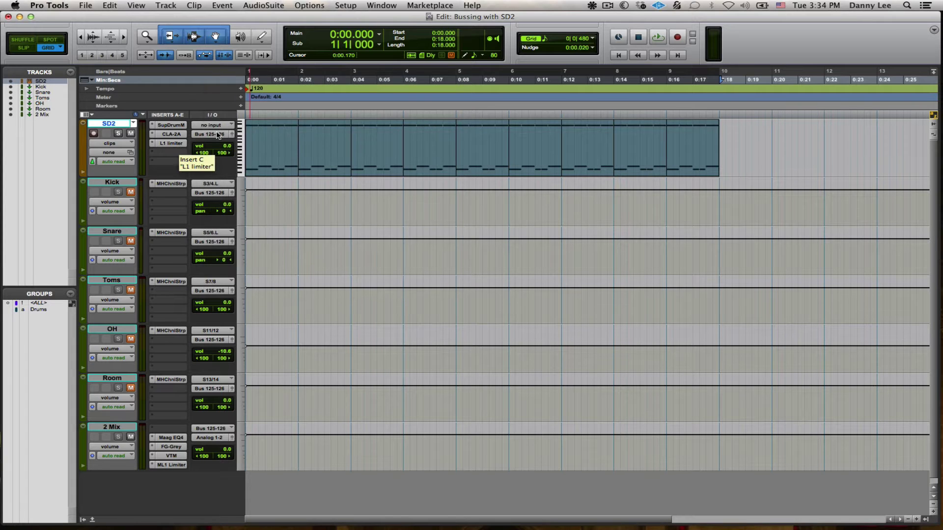
key(space)
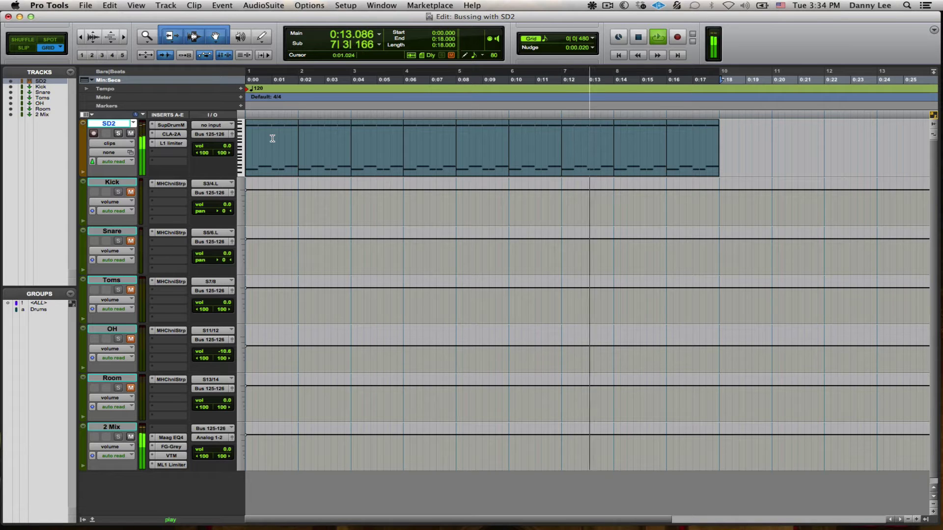
Stop and restart playback, then select the Snare, Toms, OH and Room aux tracks.
key(space)
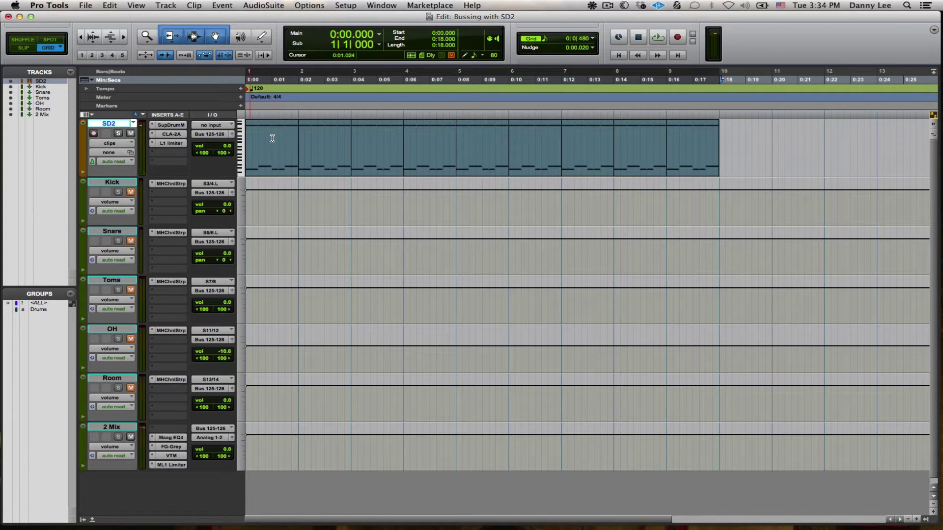
key(space)
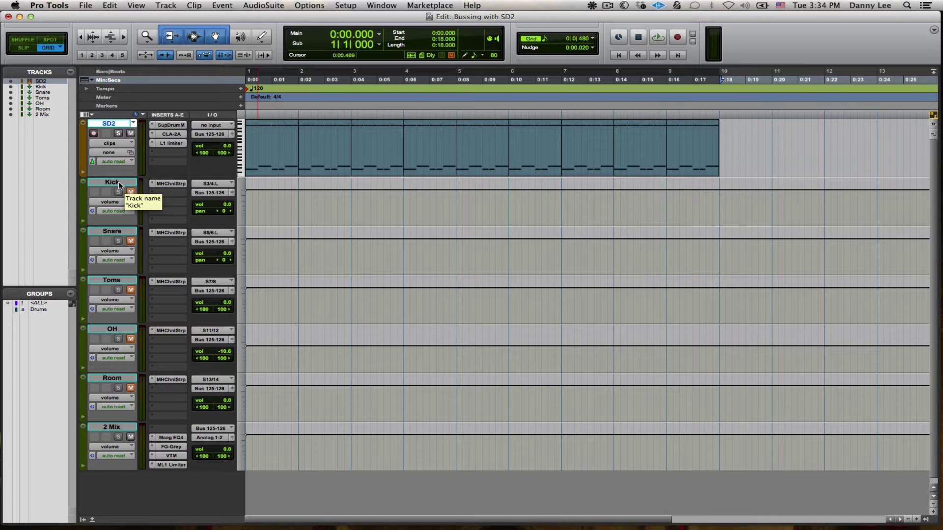
click(116, 232)
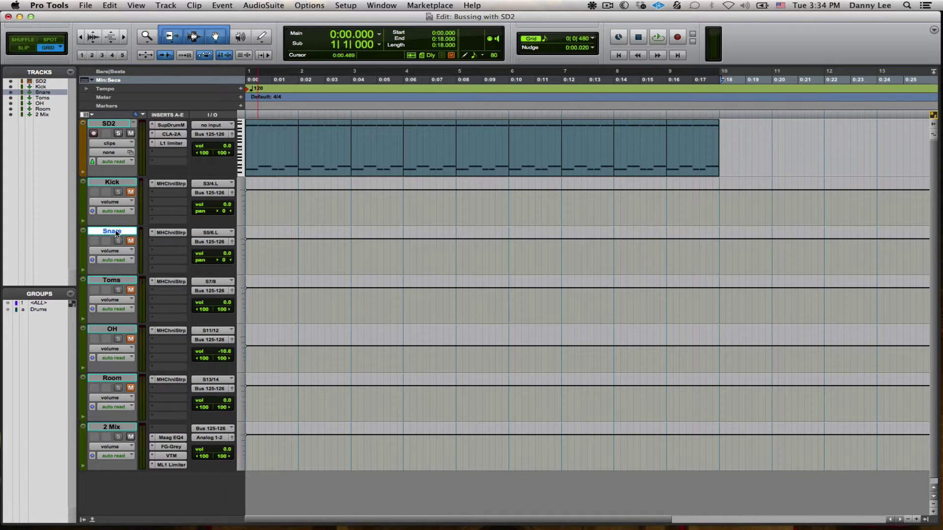
click(114, 279)
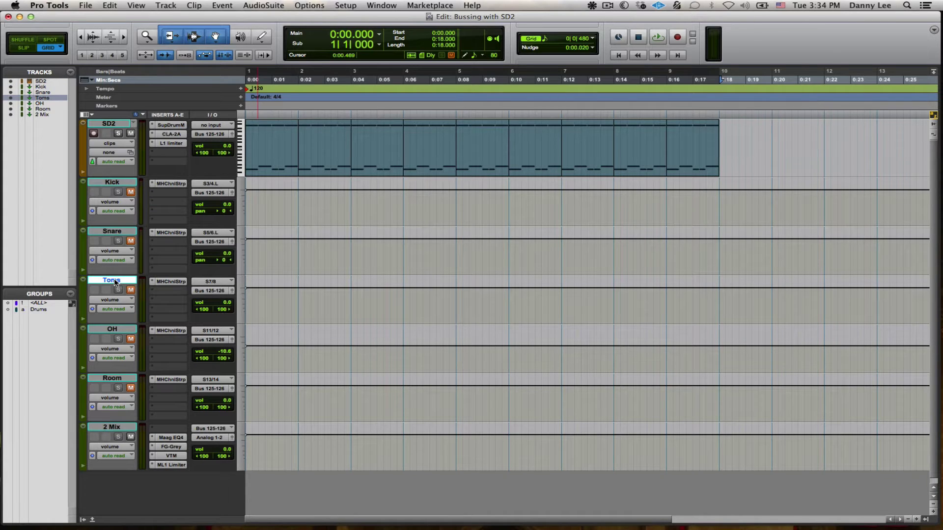
click(123, 329)
click(112, 377)
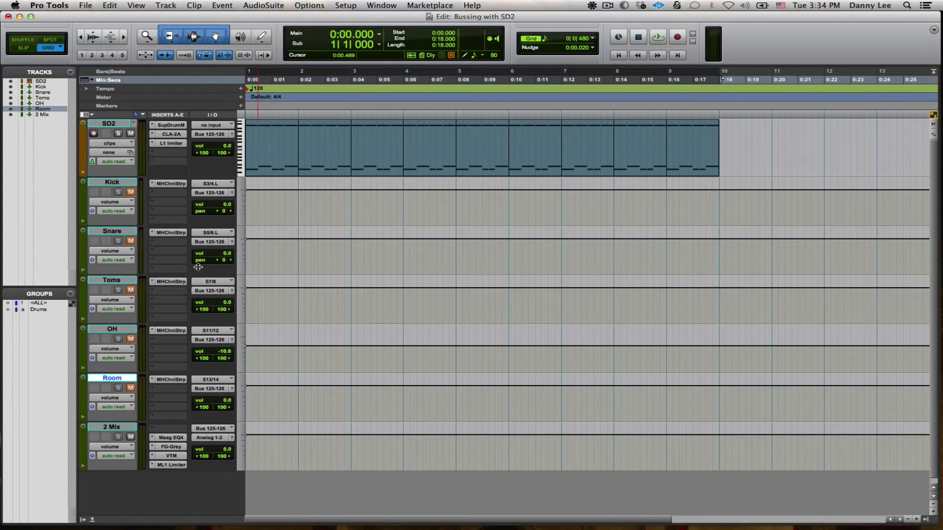
Reopen Superior Drummer and route its three kick channels, including KD In and KD Out, to Out 3/4.
click(172, 125)
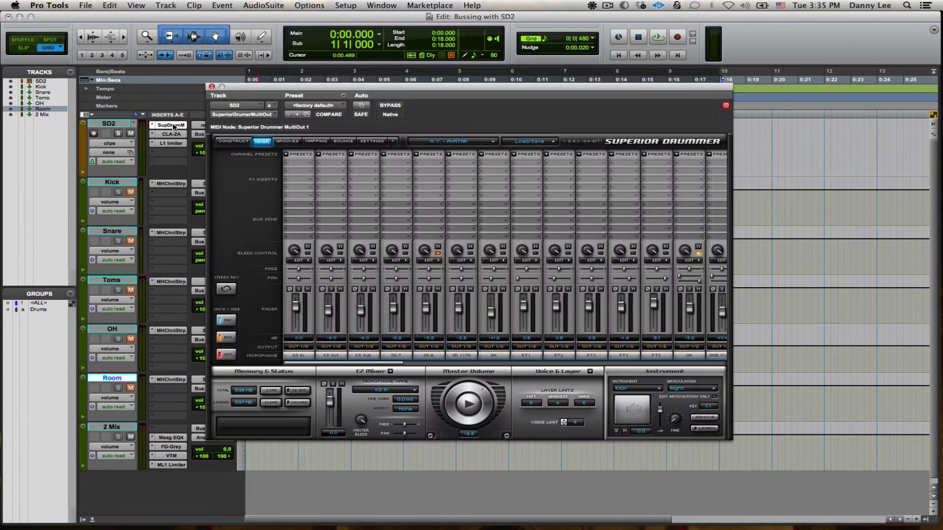
click(303, 349)
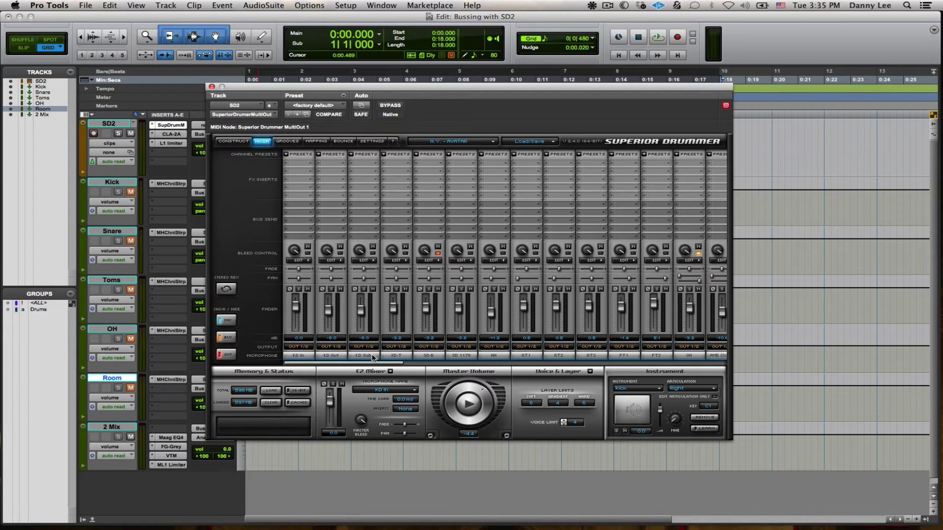
click(301, 347)
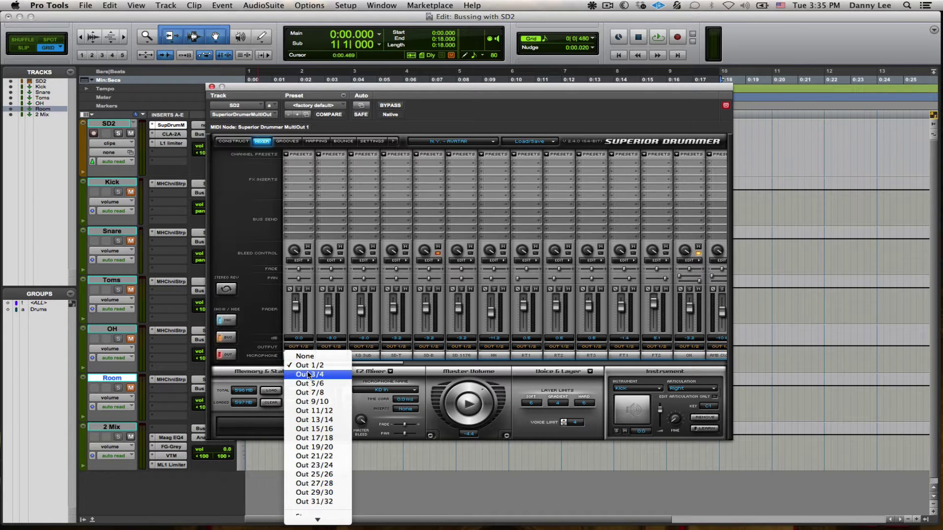
click(308, 375)
click(331, 347)
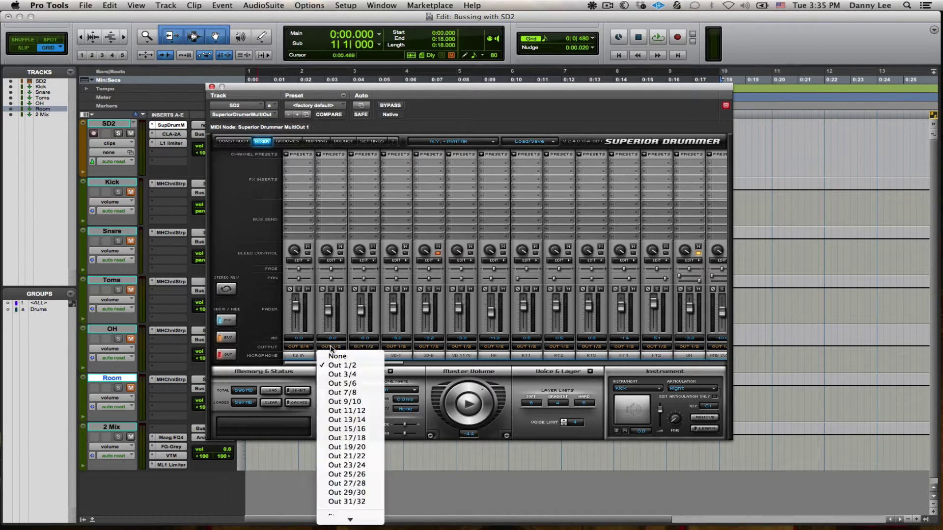
click(337, 375)
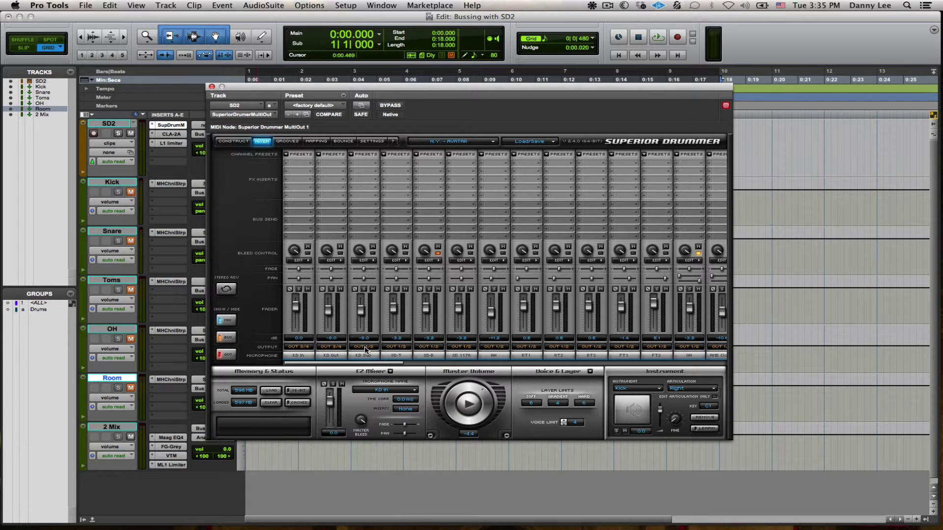
click(364, 347)
click(372, 374)
Route the SD-T and SD-B snare channels to Out 5/6.
click(401, 347)
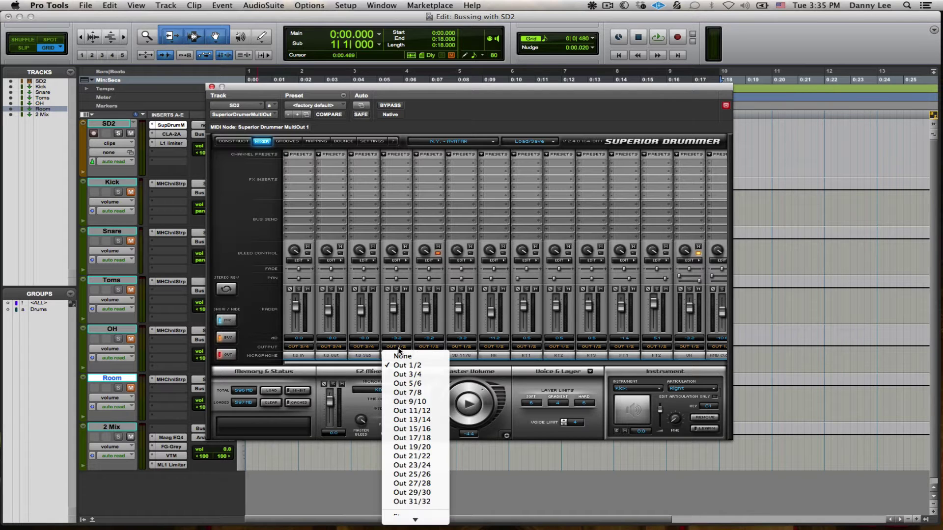
click(407, 383)
click(425, 350)
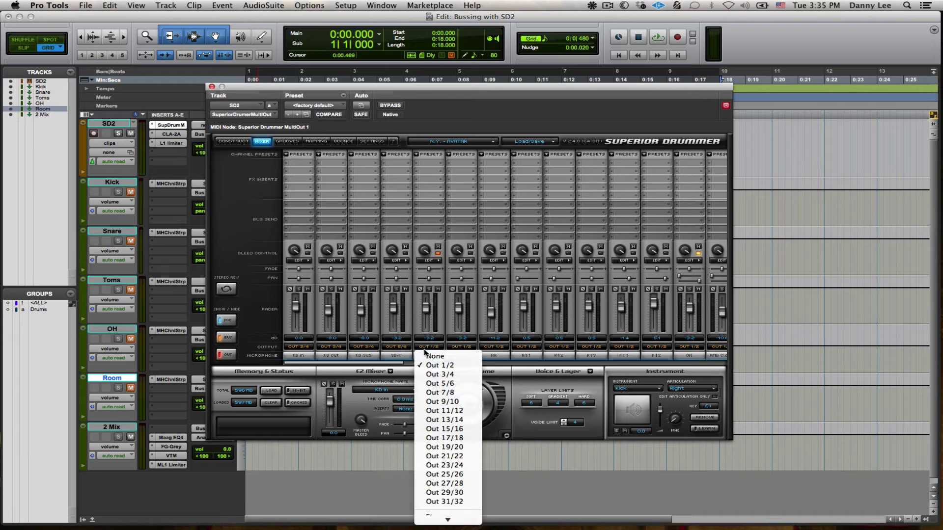
click(435, 383)
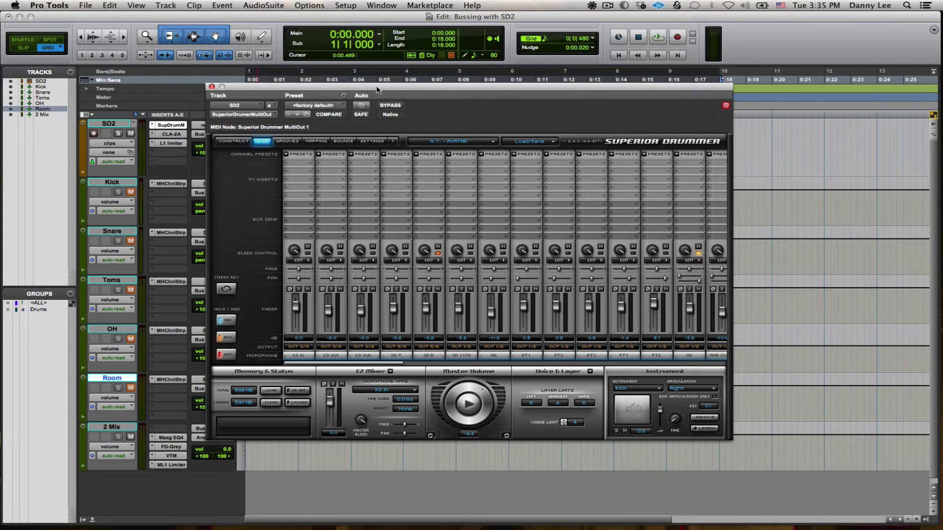
Route the hi-hat and overhead channels to Out 11/12.
drag(376, 87, 426, 85)
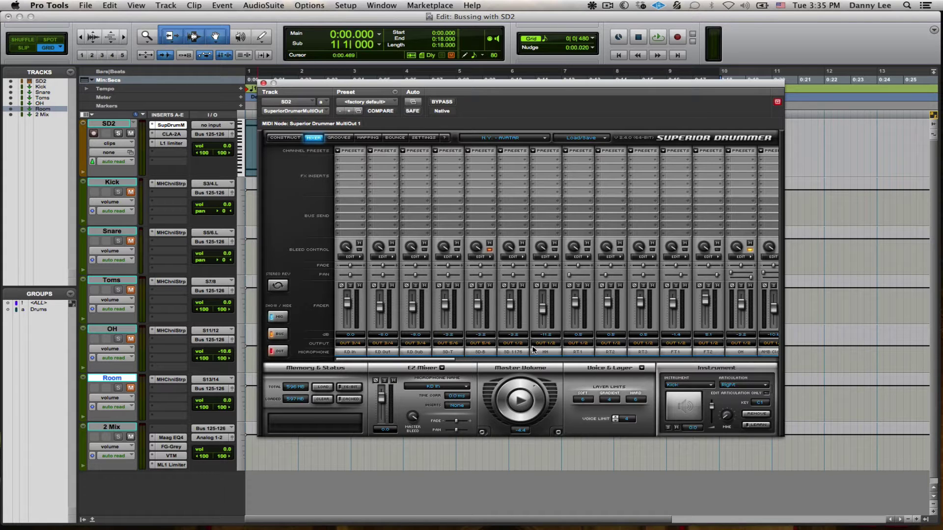
click(559, 347)
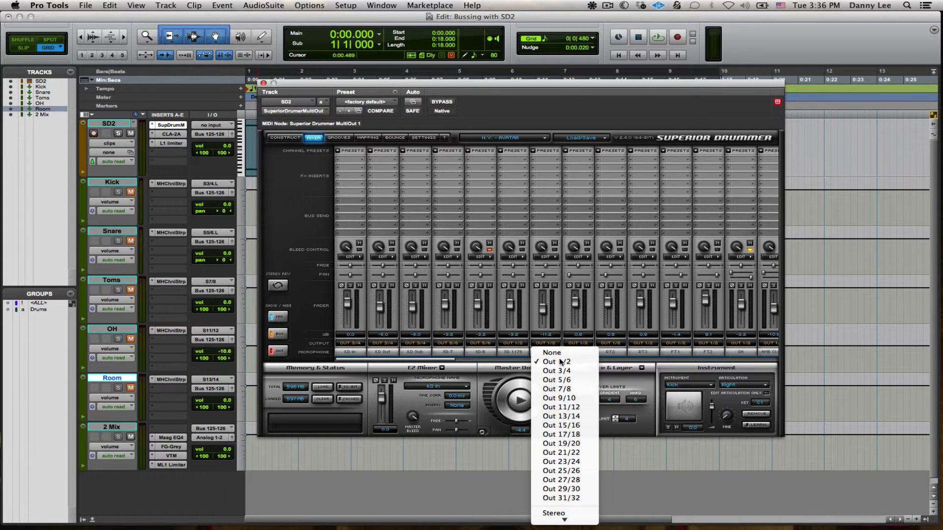
click(565, 407)
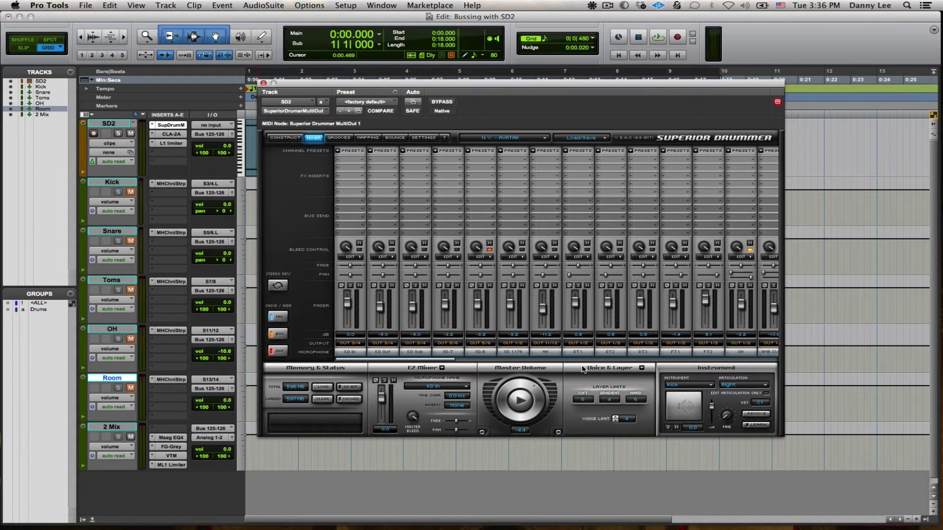
click(740, 347)
click(750, 407)
Route all five tom channels, rack and floor toms, to Out 7/8.
click(585, 343)
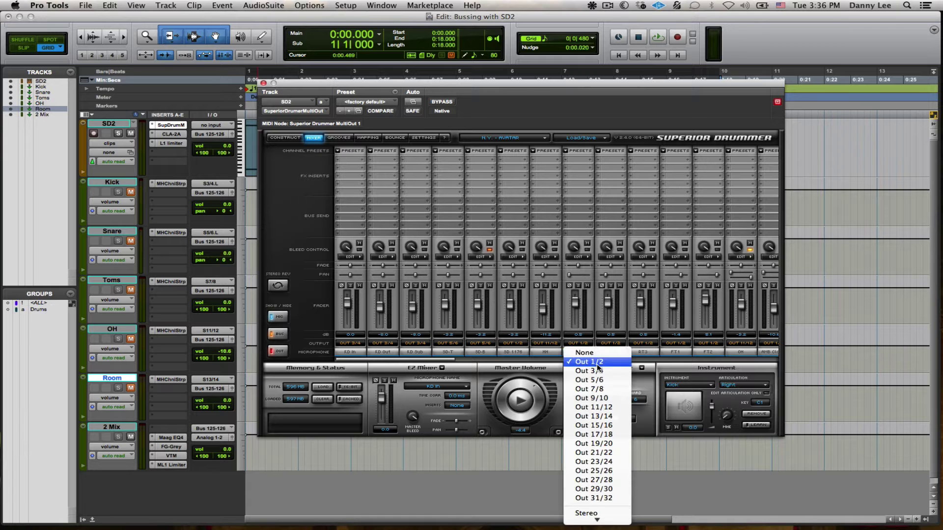
click(599, 389)
click(606, 344)
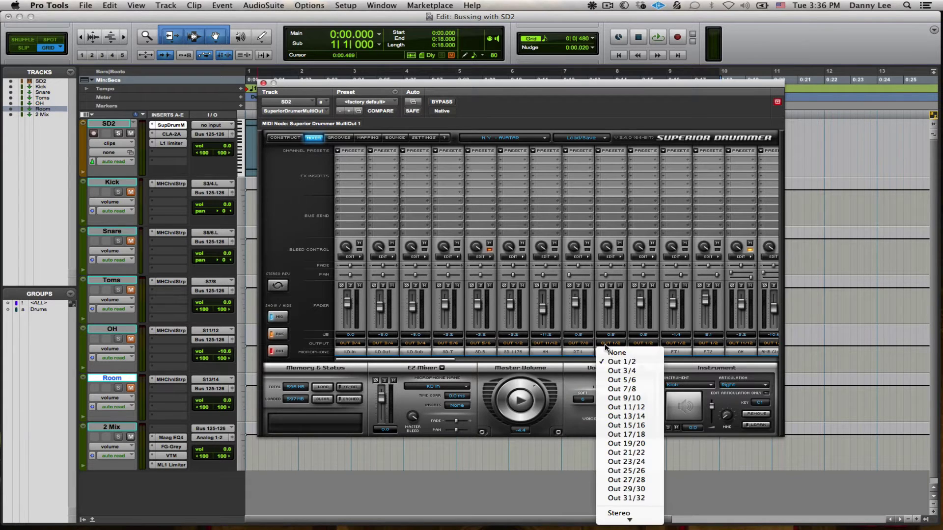
click(624, 389)
click(643, 344)
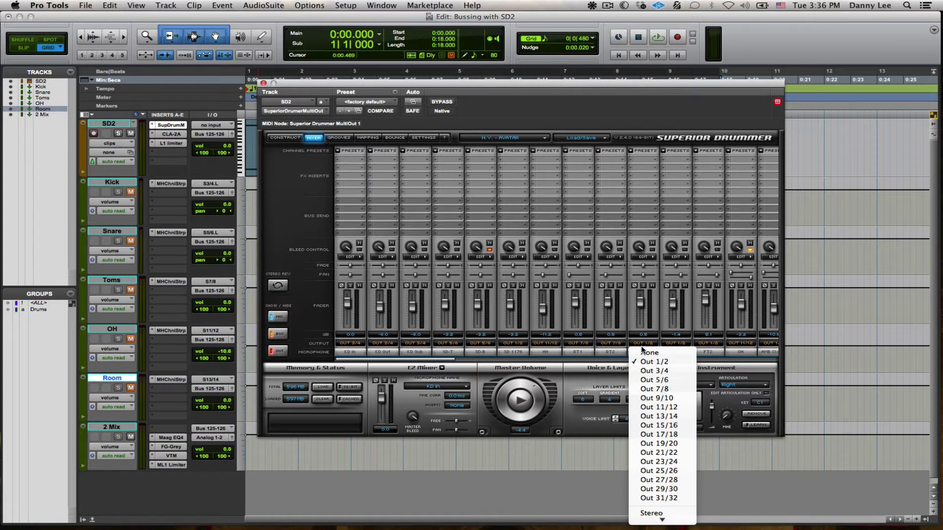
click(656, 390)
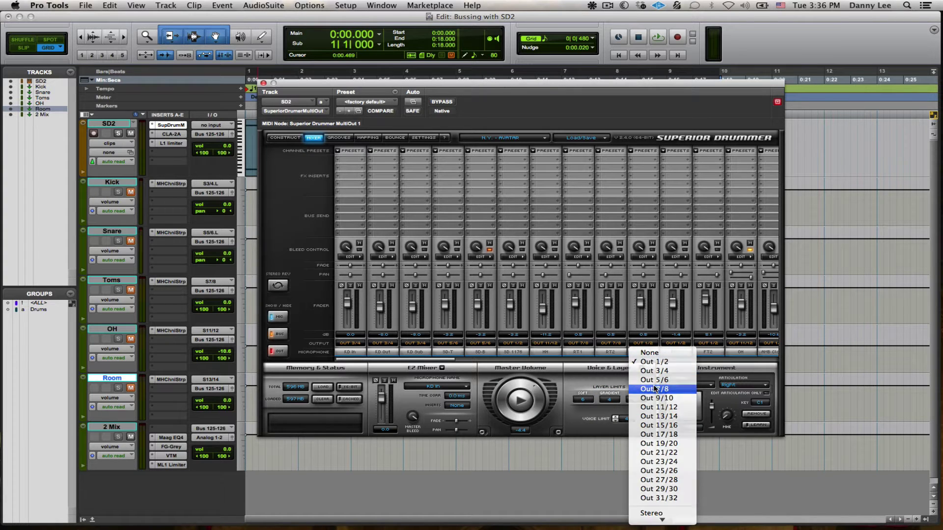
click(673, 345)
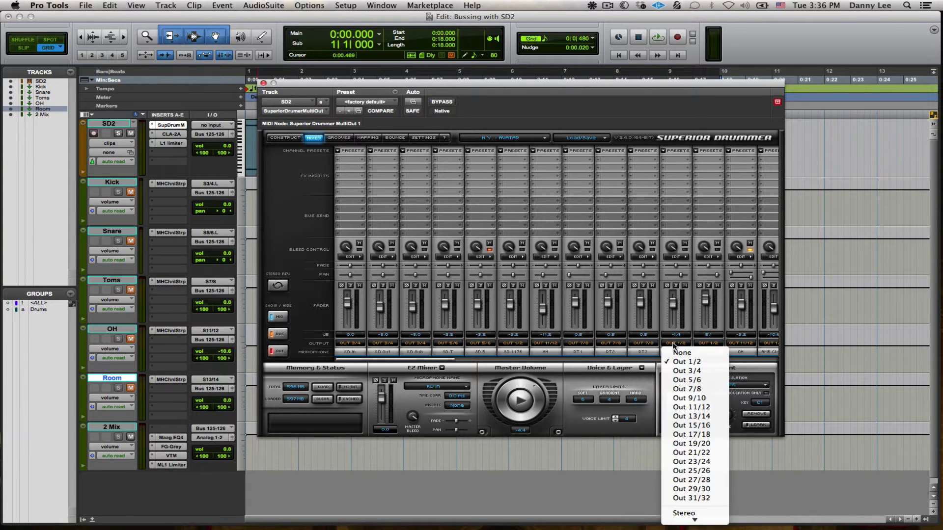
click(684, 389)
click(715, 344)
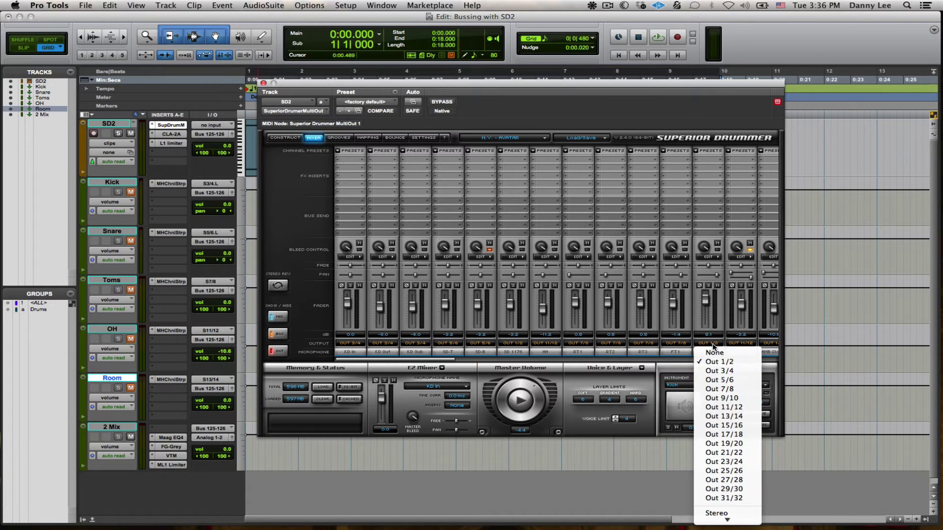
click(720, 389)
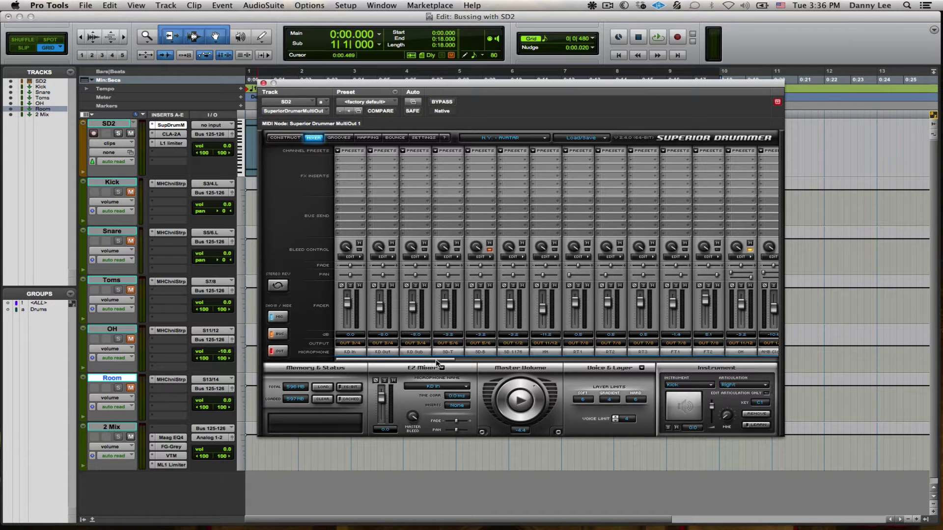
Send AMB Close, Mid and Far to Out 13/14 and close Superior Drummer.
drag(435, 363, 540, 358)
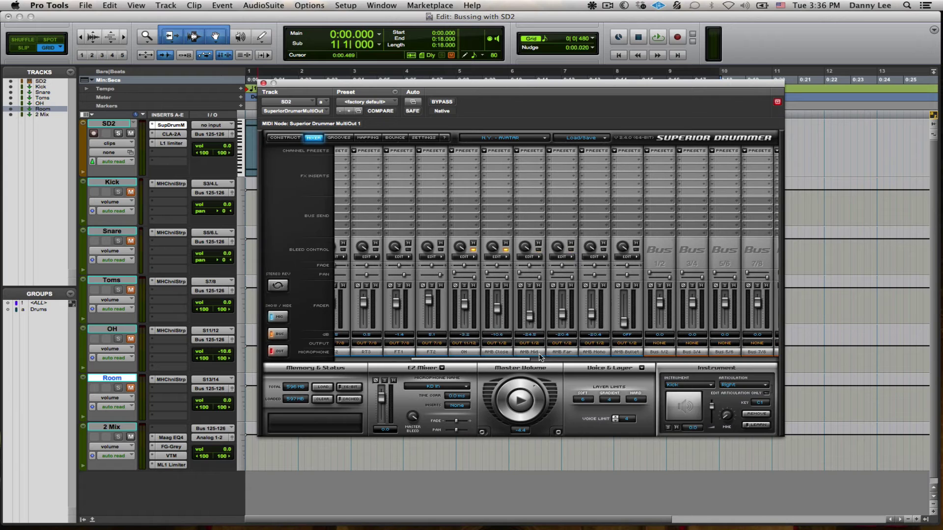
click(506, 344)
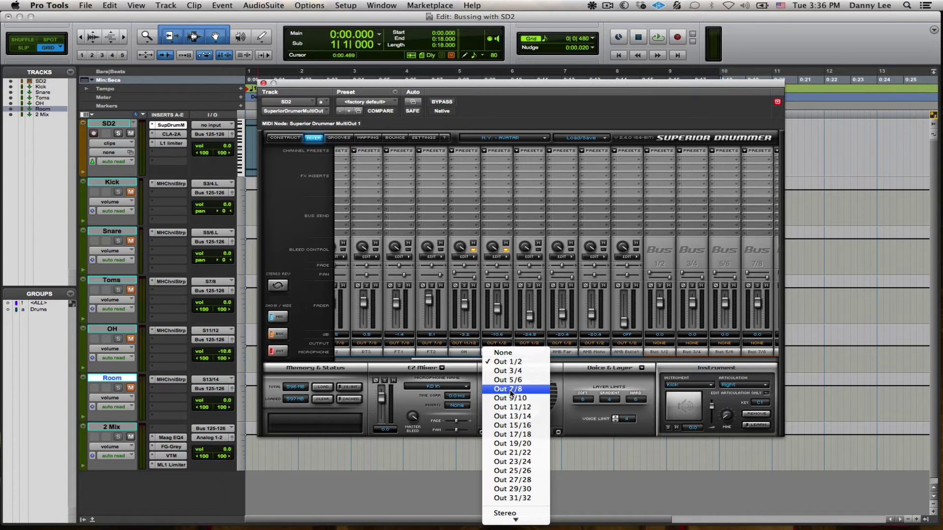
click(513, 417)
click(530, 344)
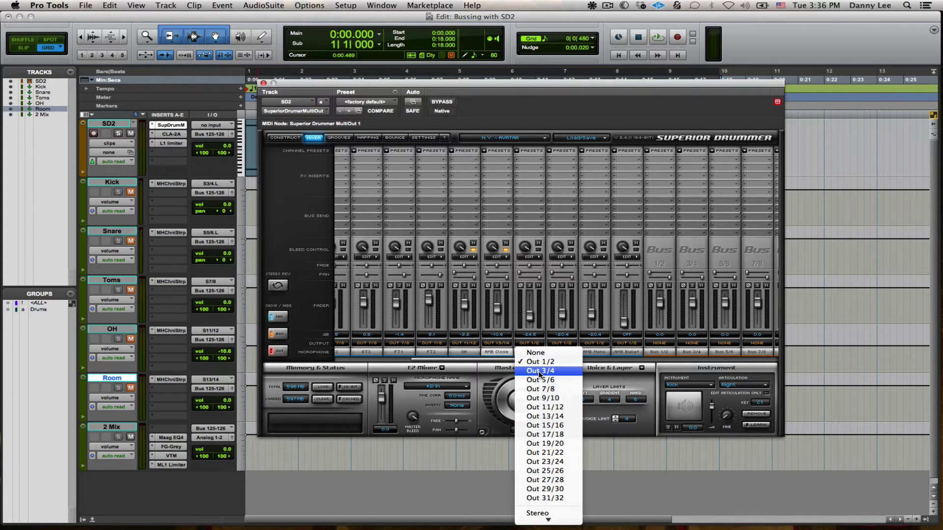
click(544, 417)
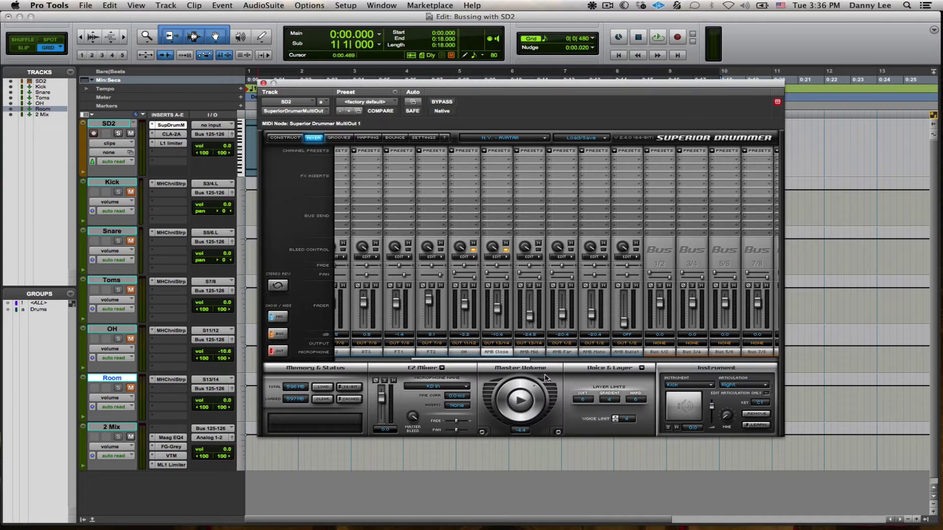
click(568, 344)
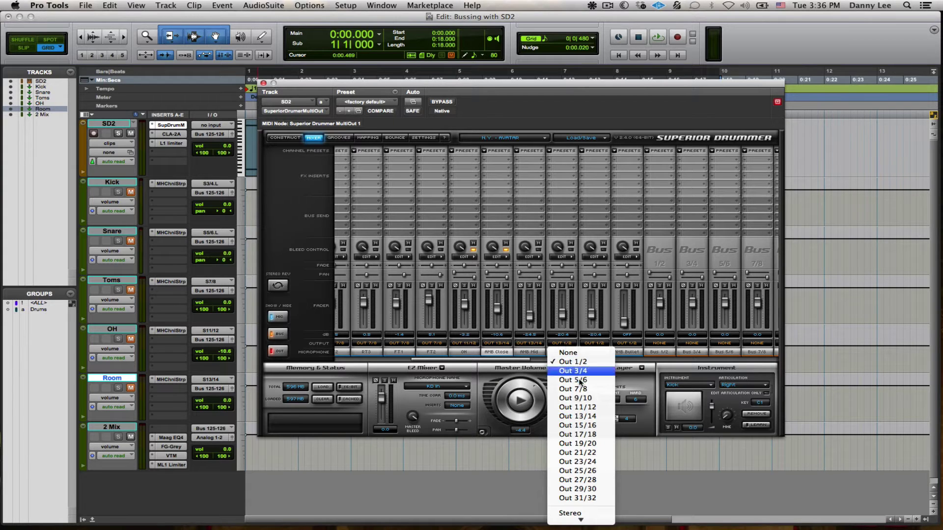
click(578, 418)
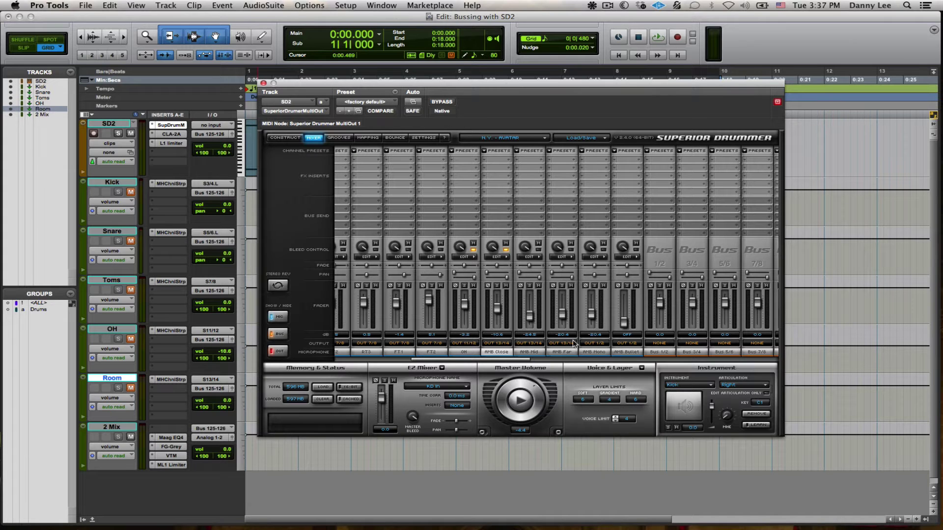
click(264, 83)
Return to session start, select the Kick through Room aux tracks, and briefly reopen Superior Drummer.
key(Return)
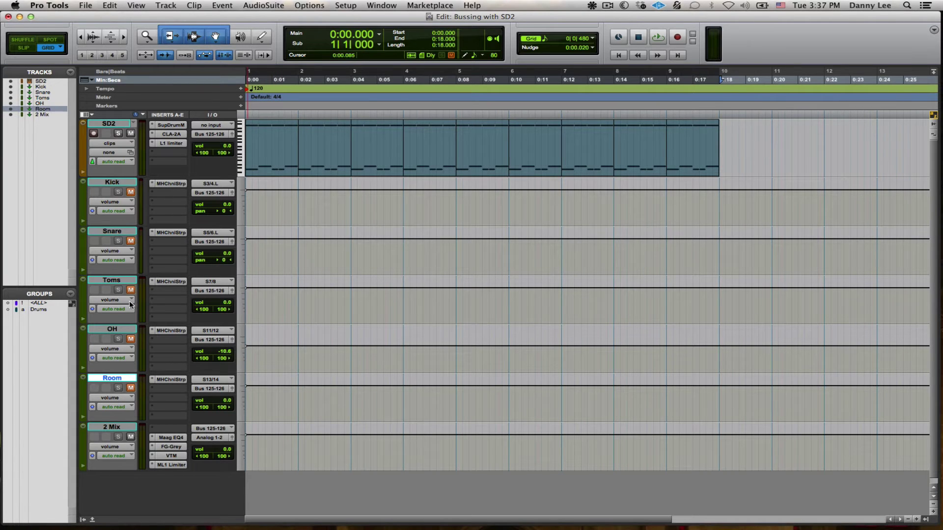
click(117, 182)
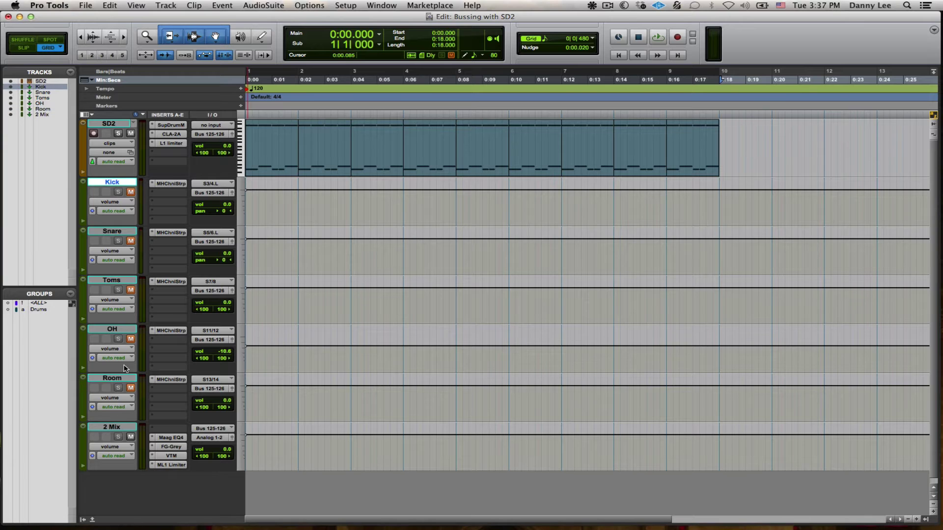
shift+click(112, 379)
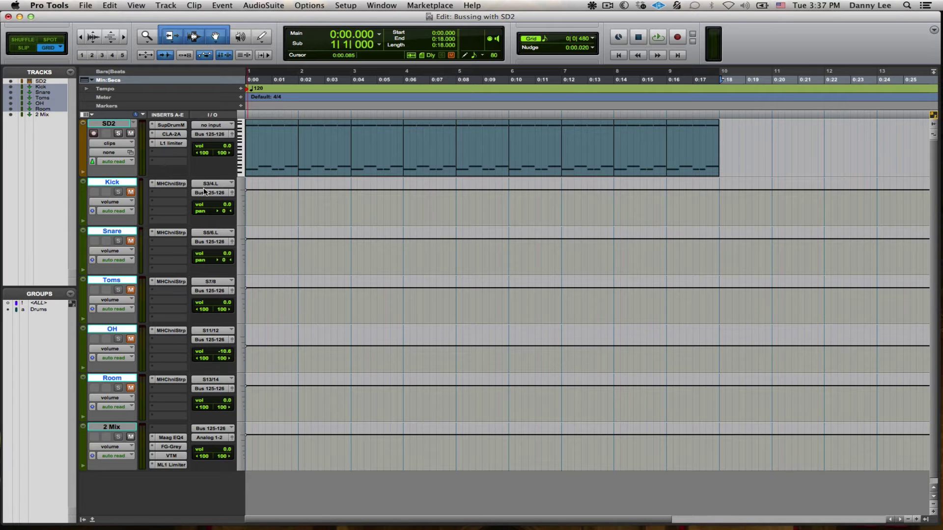
click(171, 125)
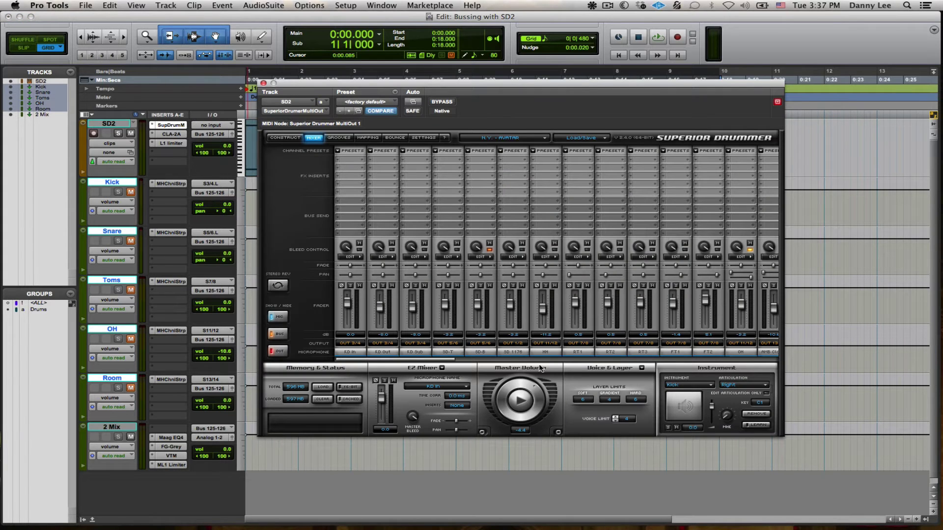
click(264, 83)
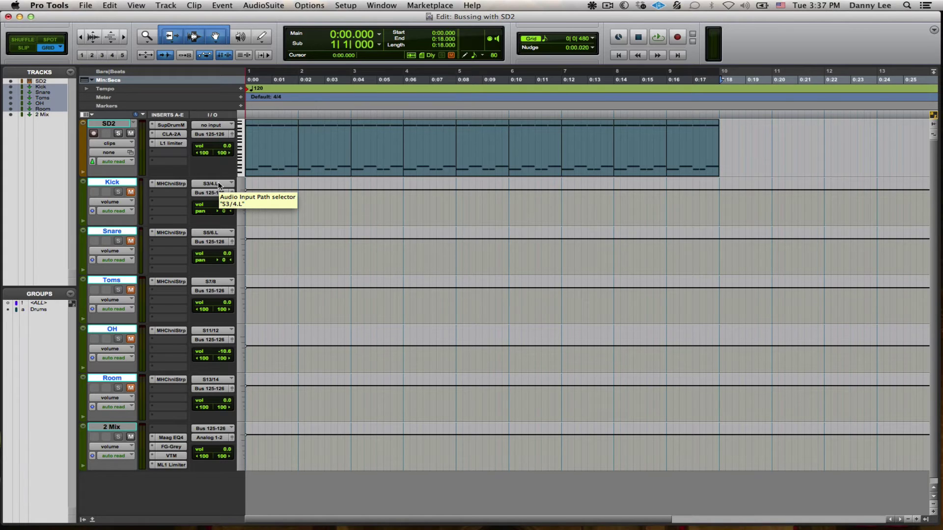
Review the Kick aux's input source among Superior Drummer's MultiOut outputs, S3/4.
click(220, 185)
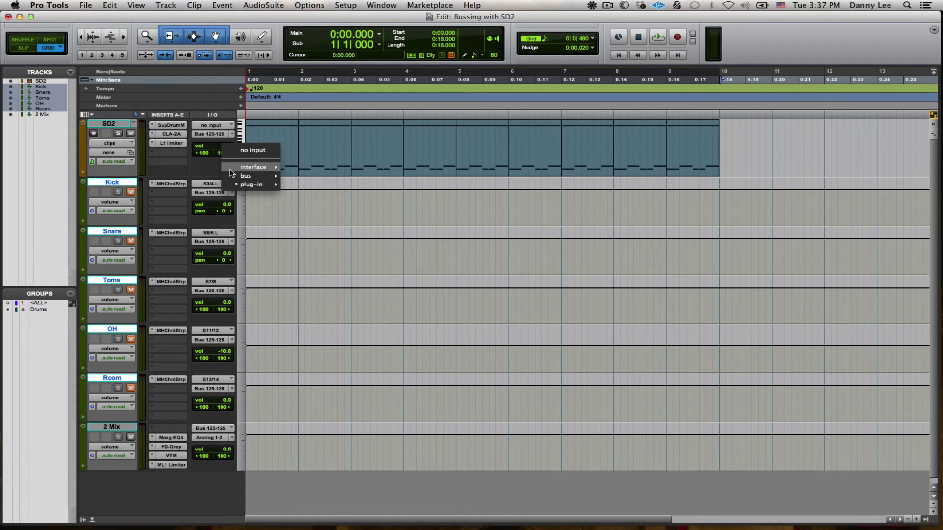
click(217, 172)
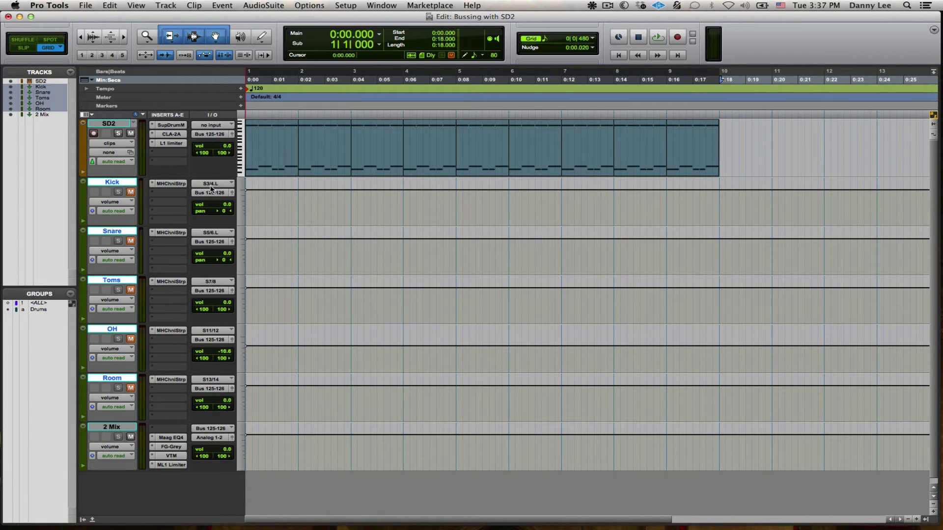
click(211, 185)
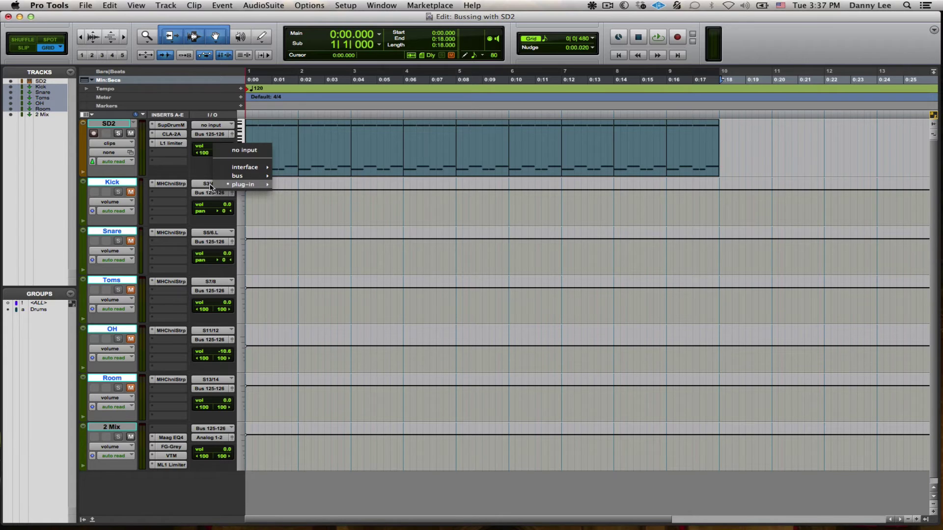
mouse_move(220, 185)
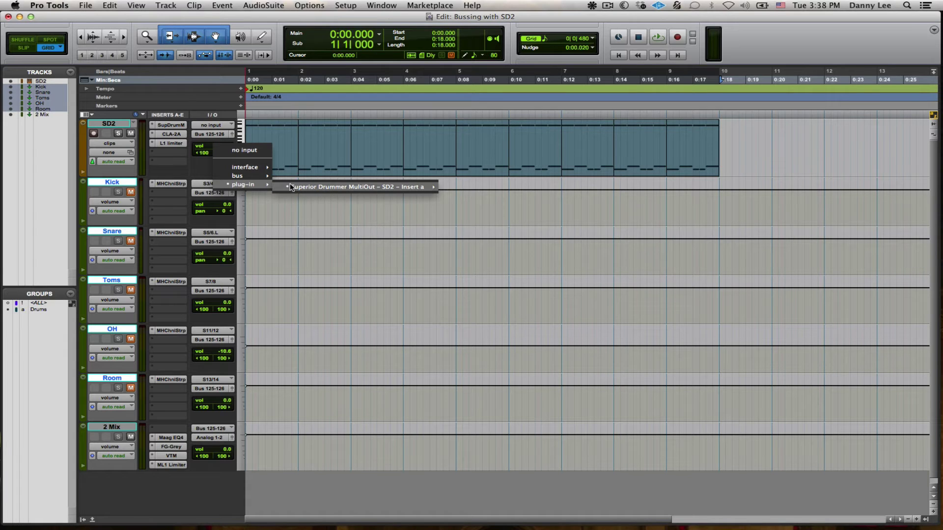
mouse_move(322, 187)
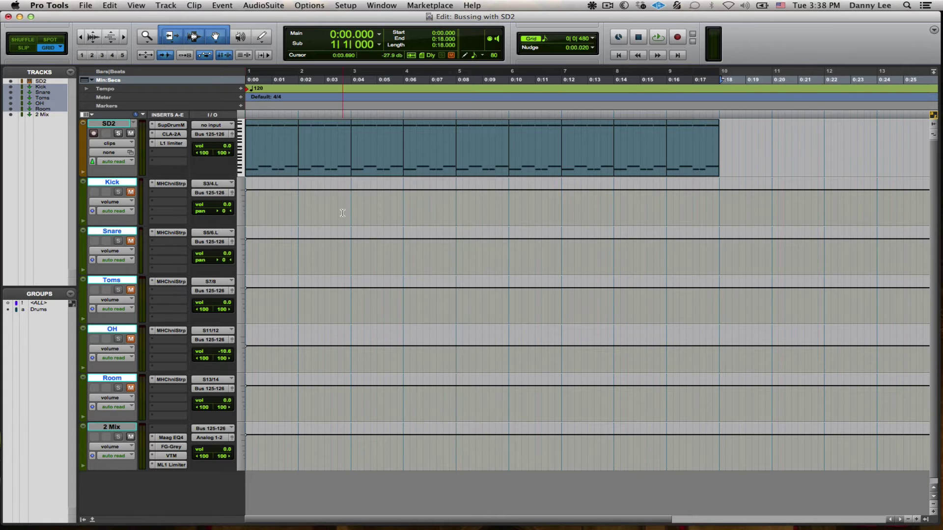
click(375, 210)
Review the Snare aux's input source, Superior Drummer's S5/6 output.
click(220, 230)
mouse_move(275, 235)
mouse_move(396, 238)
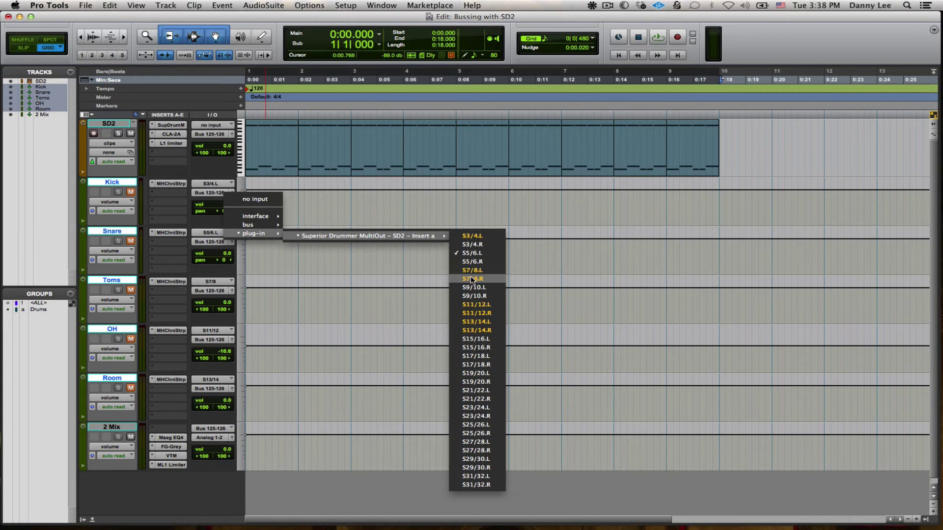
click(421, 271)
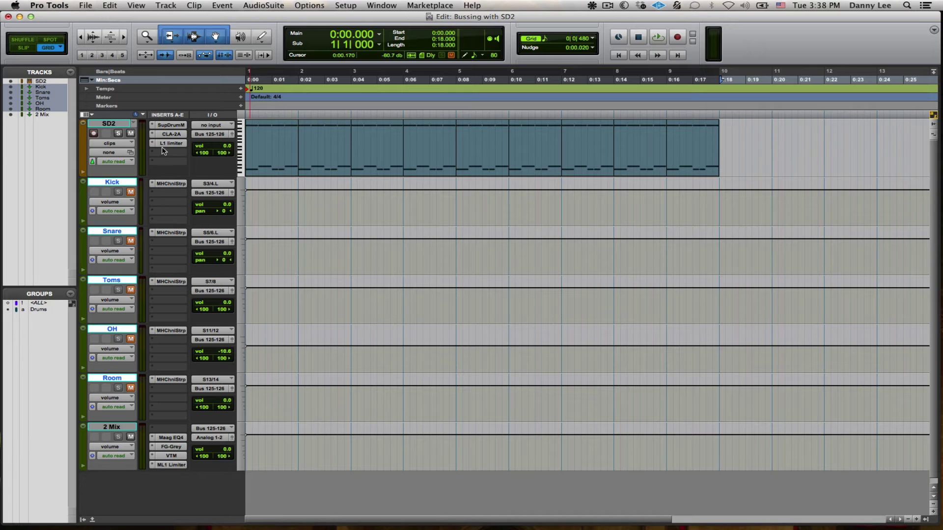
Bypass SD2's CLA-2A and L1, unmute the five drum auxes, and lower Room while auditioning.
drag(169, 136, 169, 146)
click(131, 192)
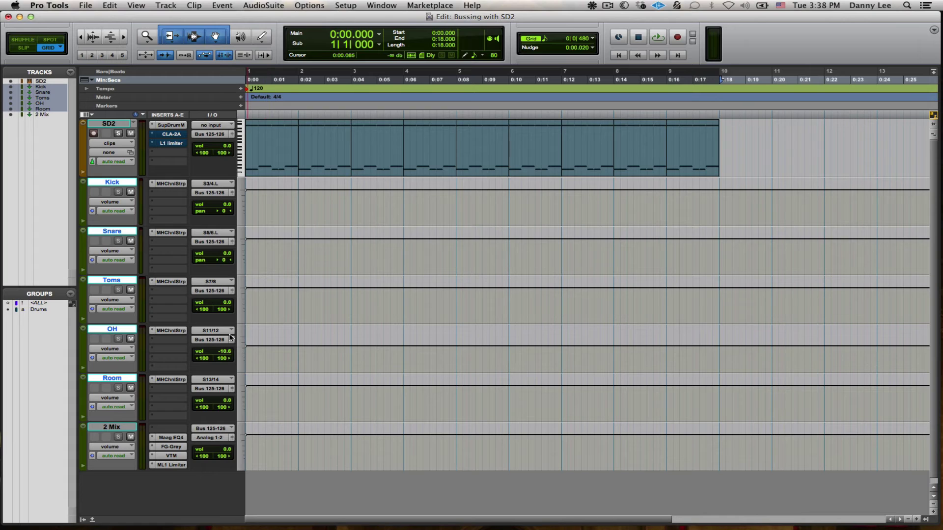
mouse_move(227, 403)
mouse_down()
mouse_move(228, 413)
mouse_move(228, 405)
mouse_up()
key(space)
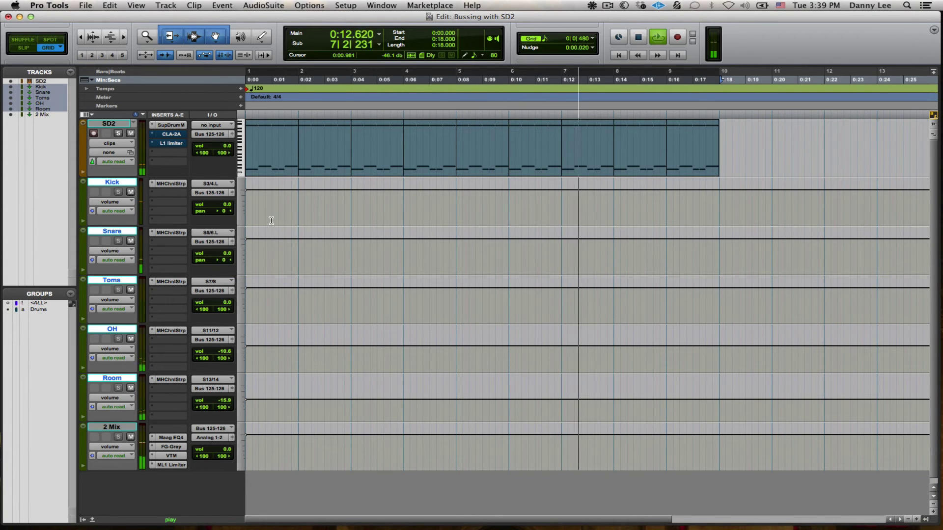
key(space)
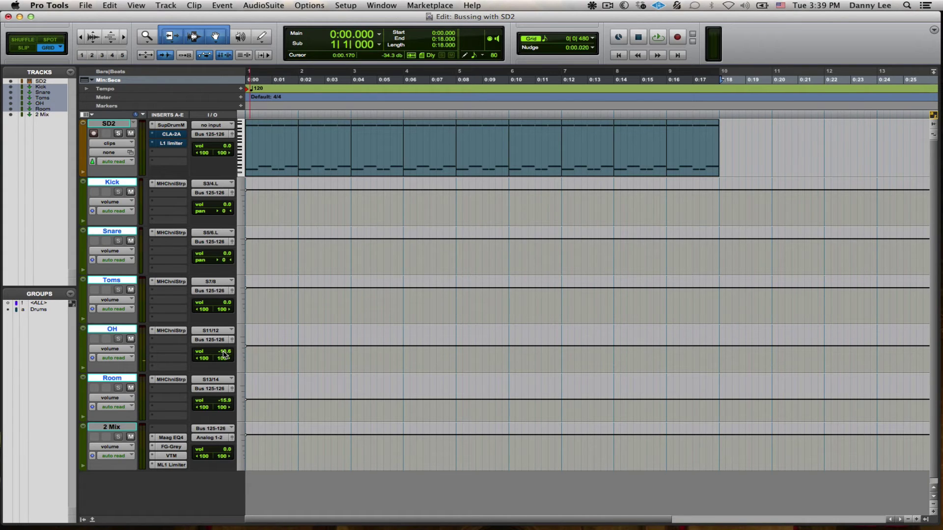
Balance OH to -10.6 dB and Room to -11.8 dB during playback.
drag(224, 354, 223, 350)
key(space)
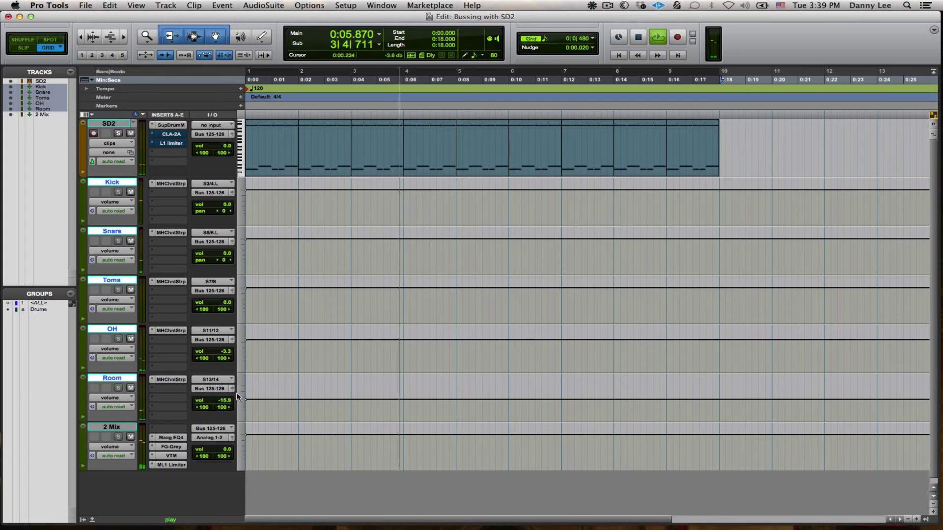
drag(224, 351, 224, 359)
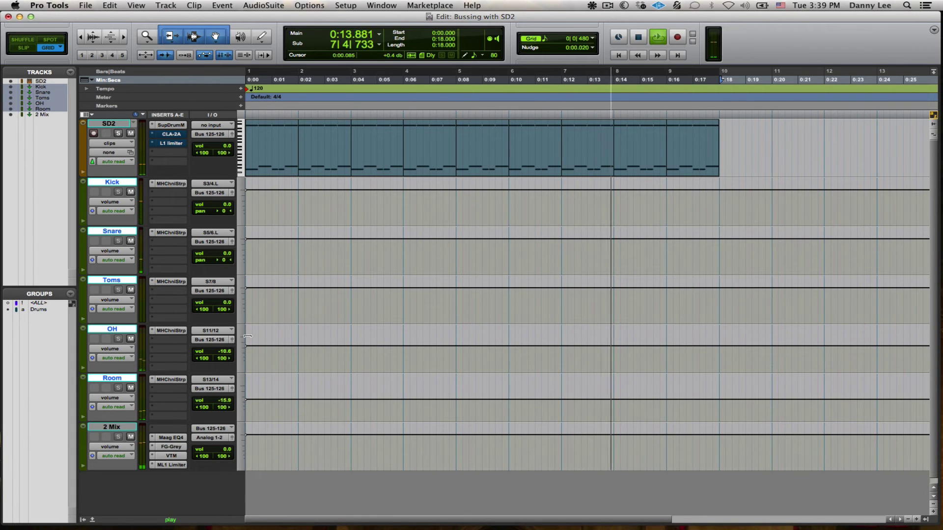
key(space)
key(space)
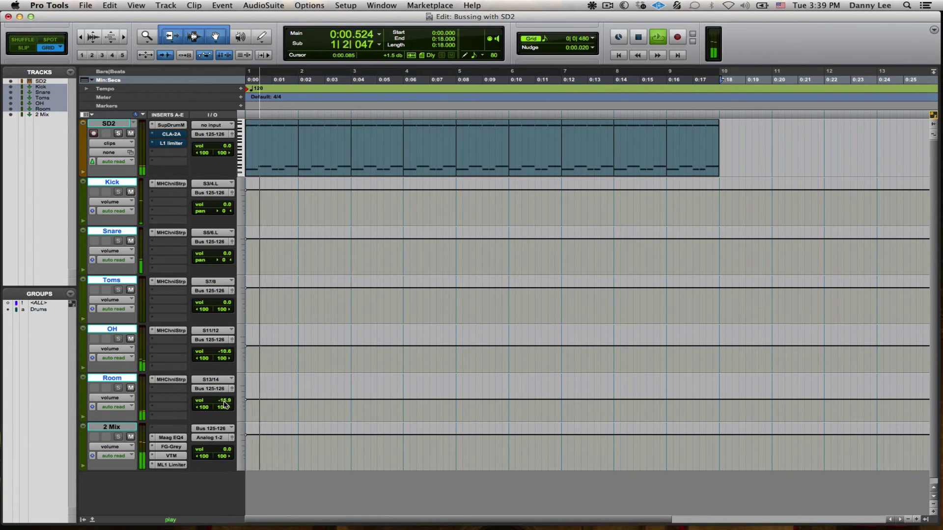
mouse_move(224, 404)
mouse_down()
mouse_move(225, 389)
mouse_move(224, 401)
mouse_up()
key(space)
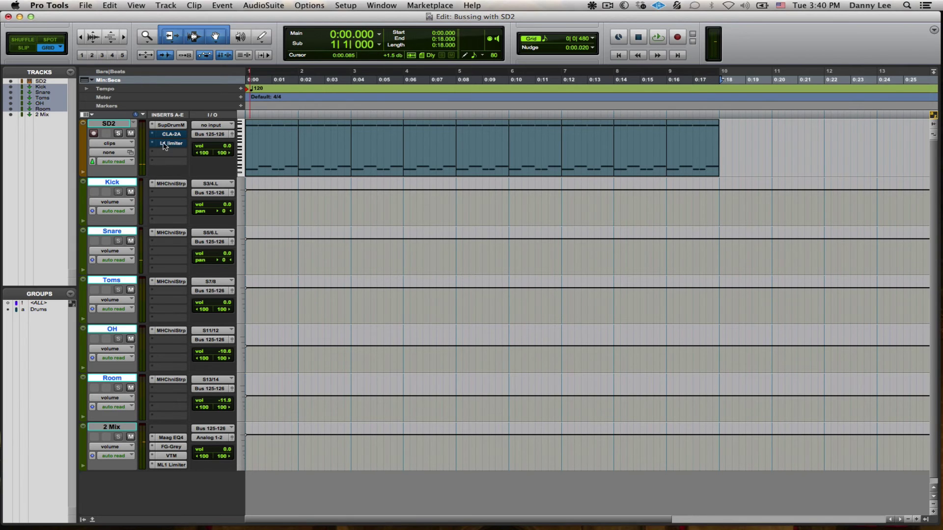
click(172, 185)
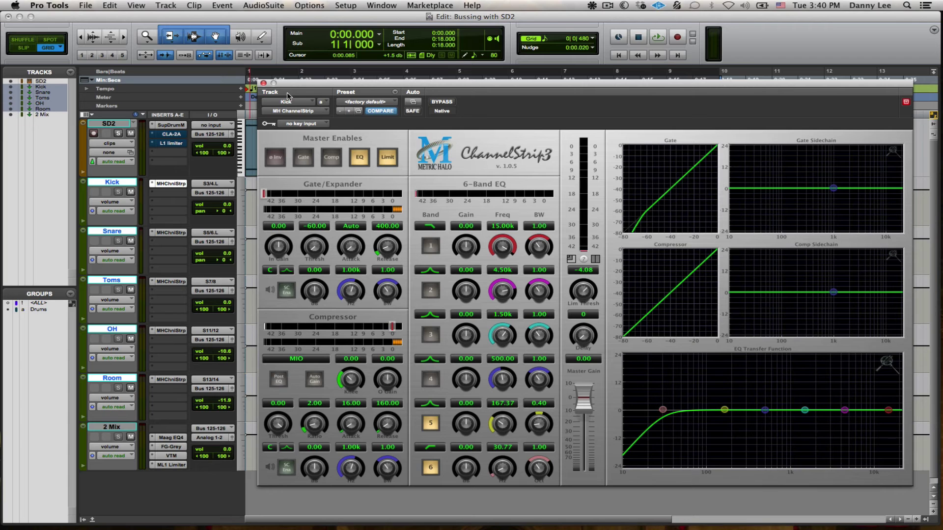
click(263, 84)
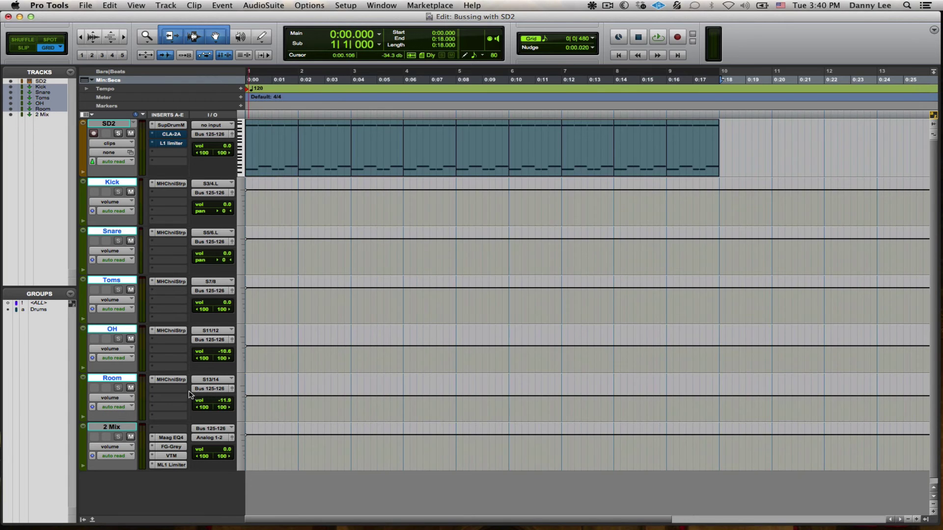
click(165, 381)
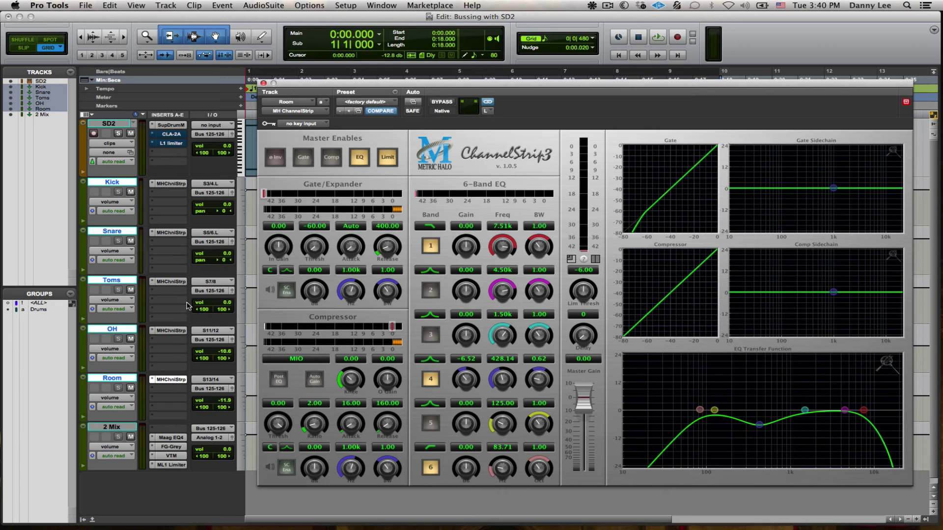
key(space)
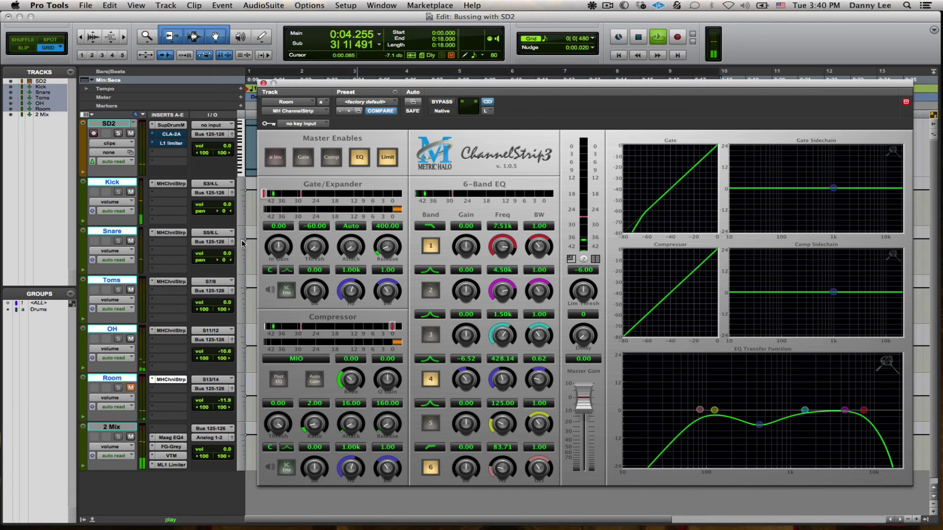
Mute Kick, briefly solo Toms, and raise Room's level to 0 dB.
click(131, 193)
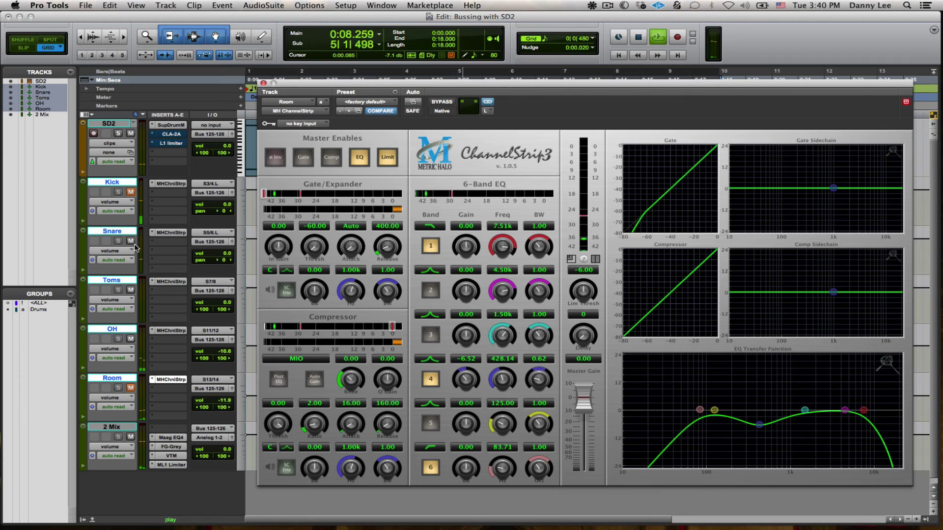
click(120, 290)
click(119, 290)
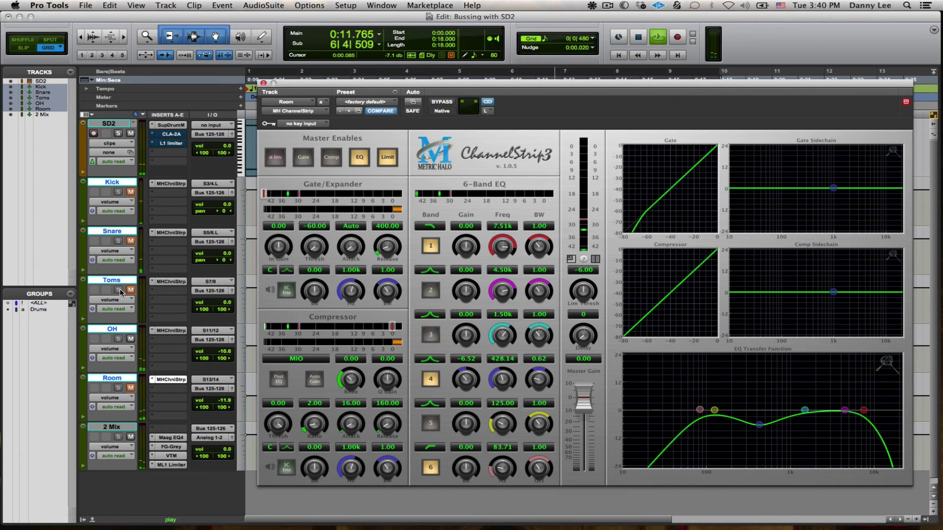
click(224, 403)
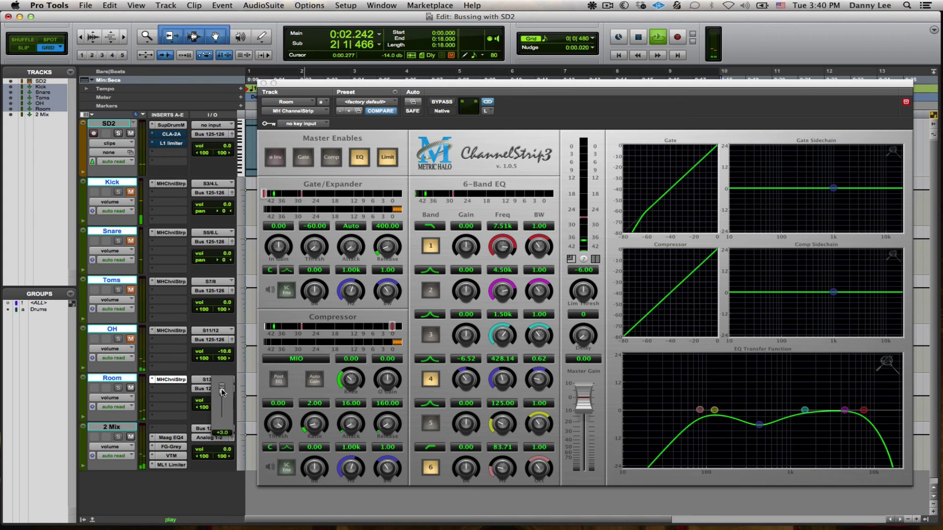
drag(223, 393, 223, 394)
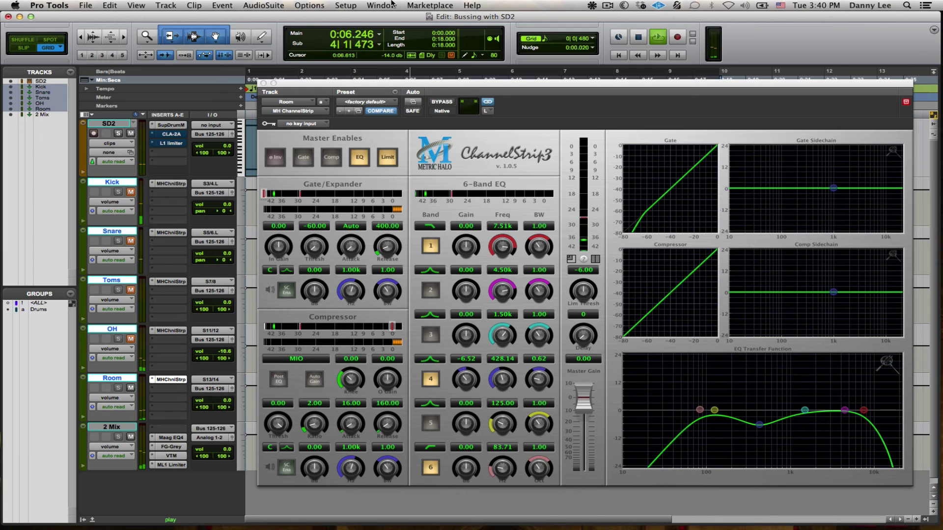
Compare Room's EQ (6.52 dB cut at 428.14 Hz) against bypass, keep it active, and close it.
click(448, 103)
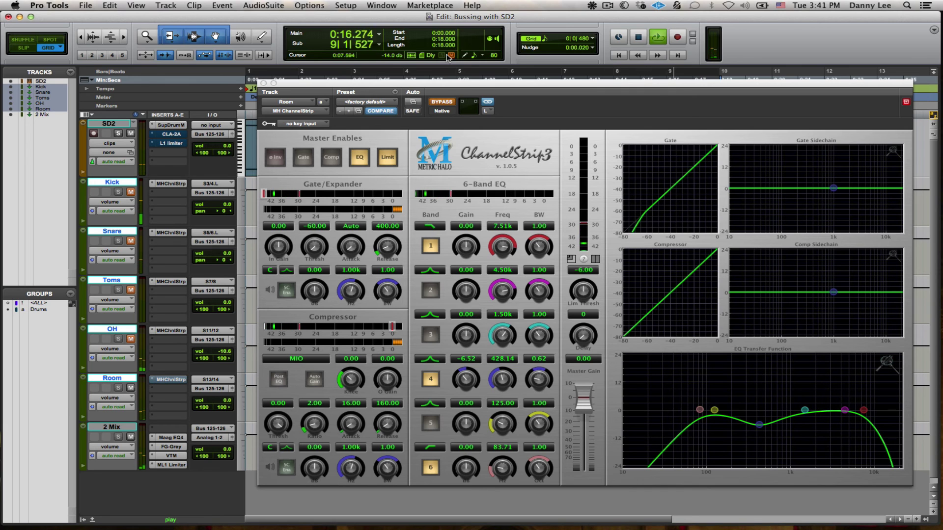
click(440, 103)
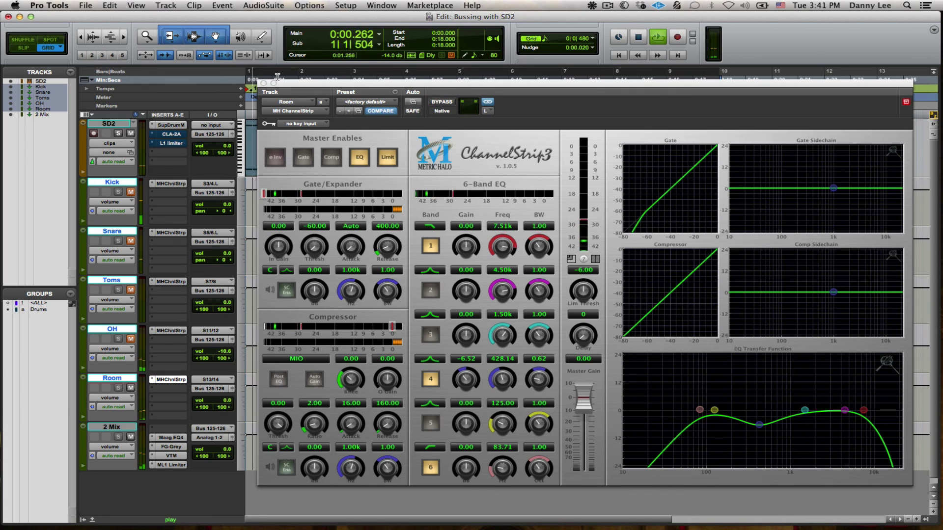
click(263, 83)
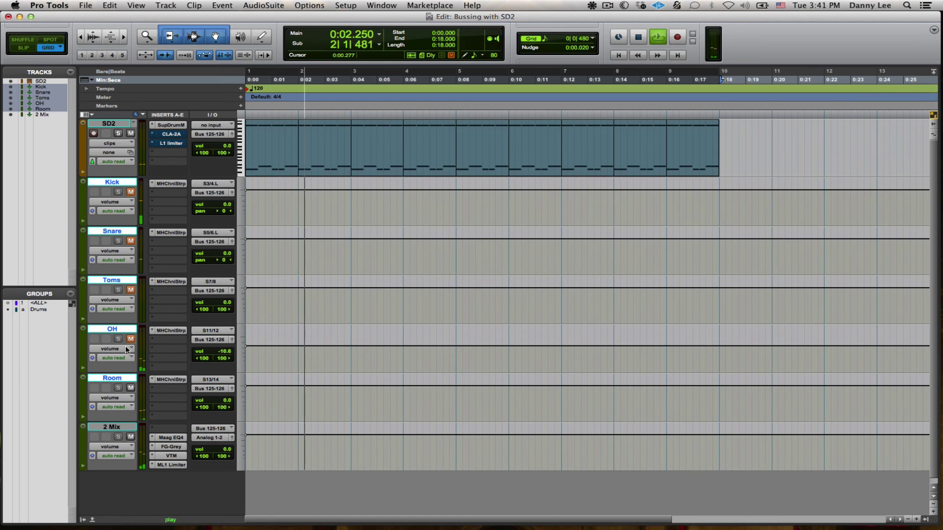
Unmute Toms, Snare and Kick, then return Snare's fader to 0 dB after lowering it.
click(131, 290)
click(130, 241)
click(131, 192)
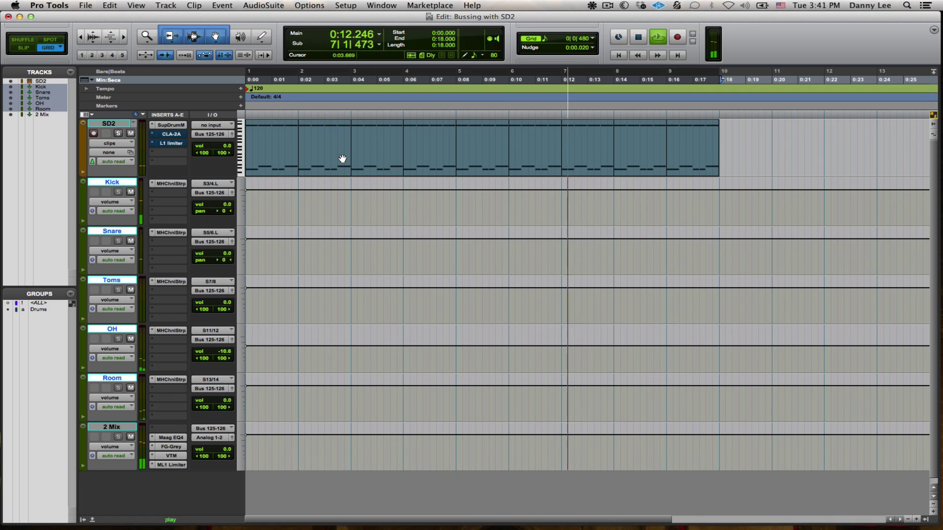
drag(226, 254, 227, 276)
alt+click(227, 258)
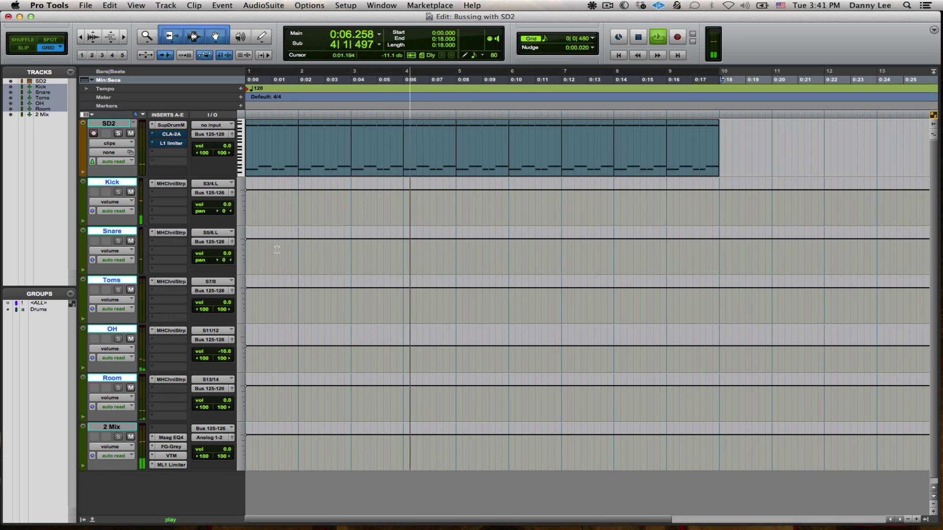
Pan the Snare right in the mixer, reset it to centre, then stop playback in the Edit window.
key(super+equal)
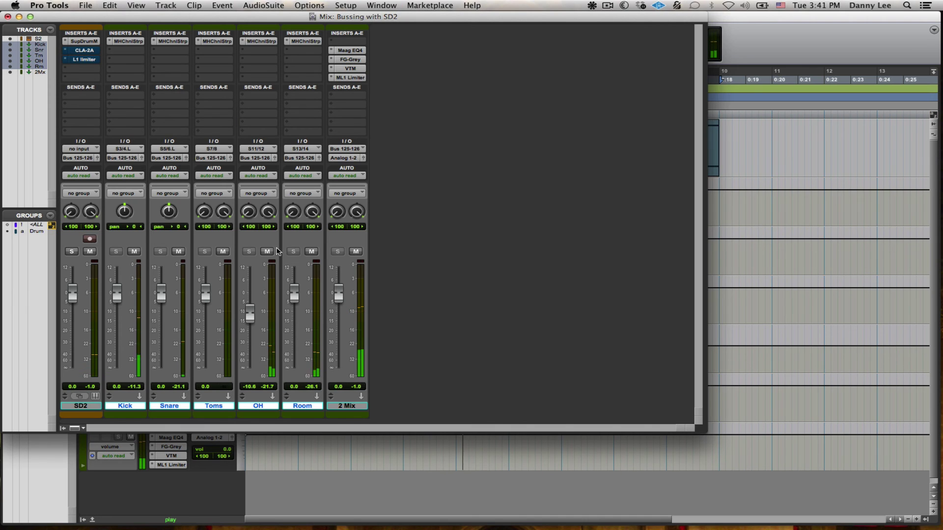
drag(173, 207, 172, 242)
alt+click(169, 211)
key(super+equal)
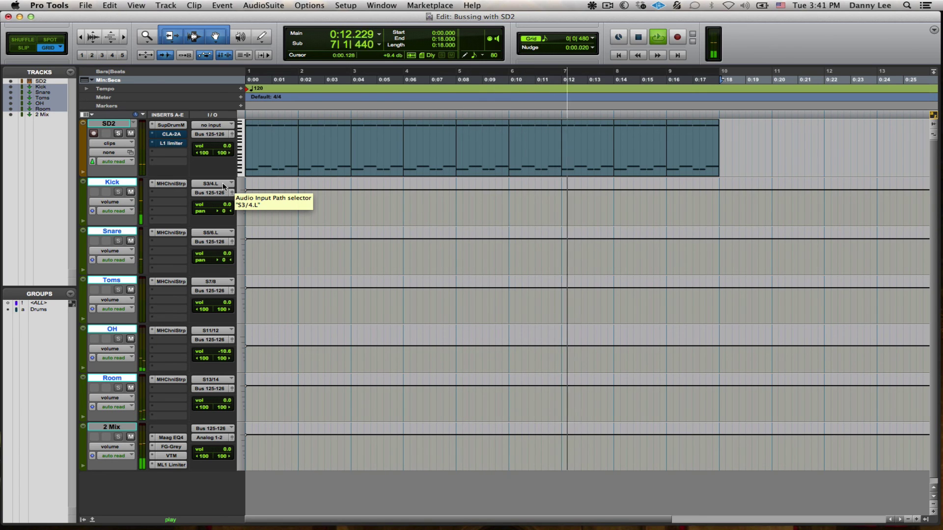
key(space)
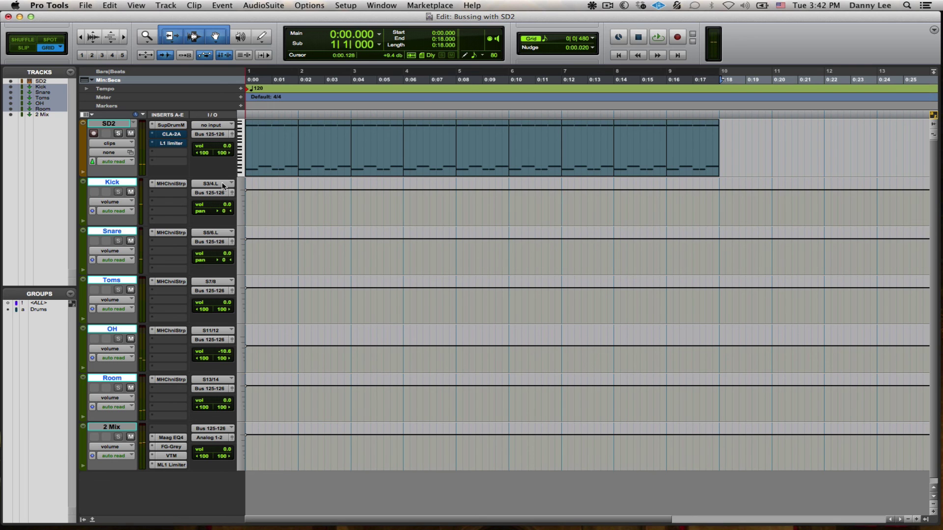